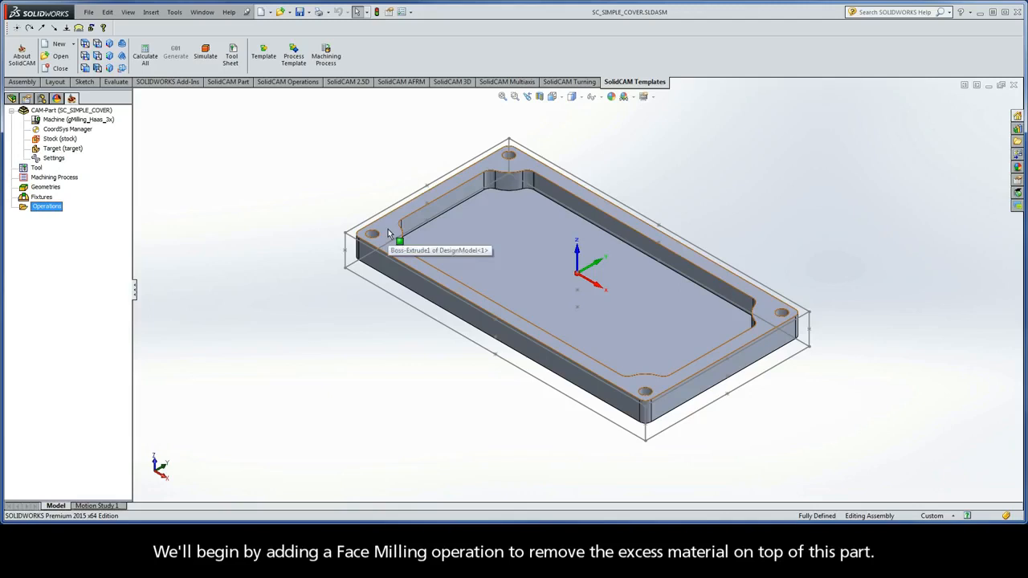
- Add a Face milling operation to the CAM-Part's Operations
left_click(388, 233)
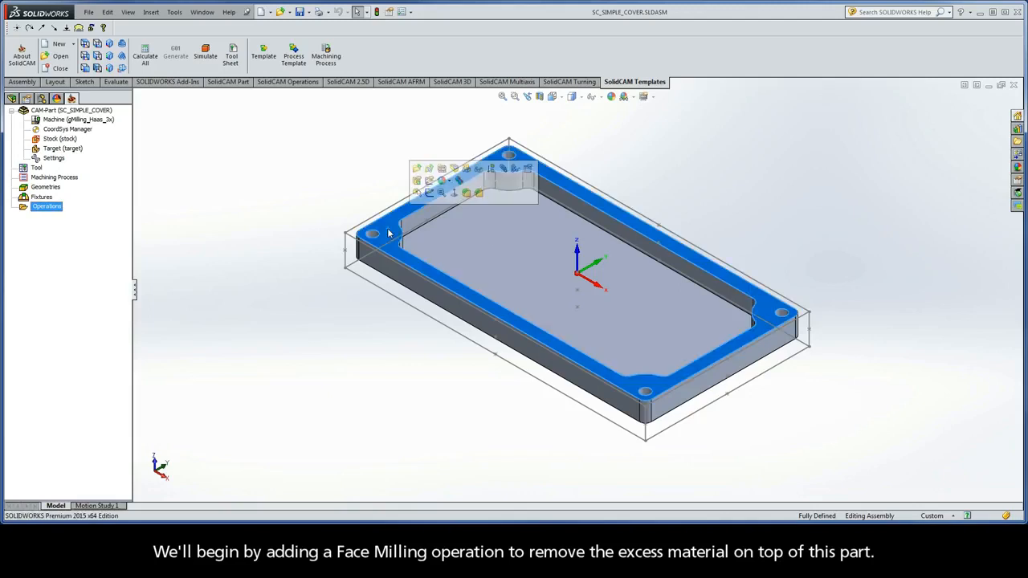
left_click(158, 225)
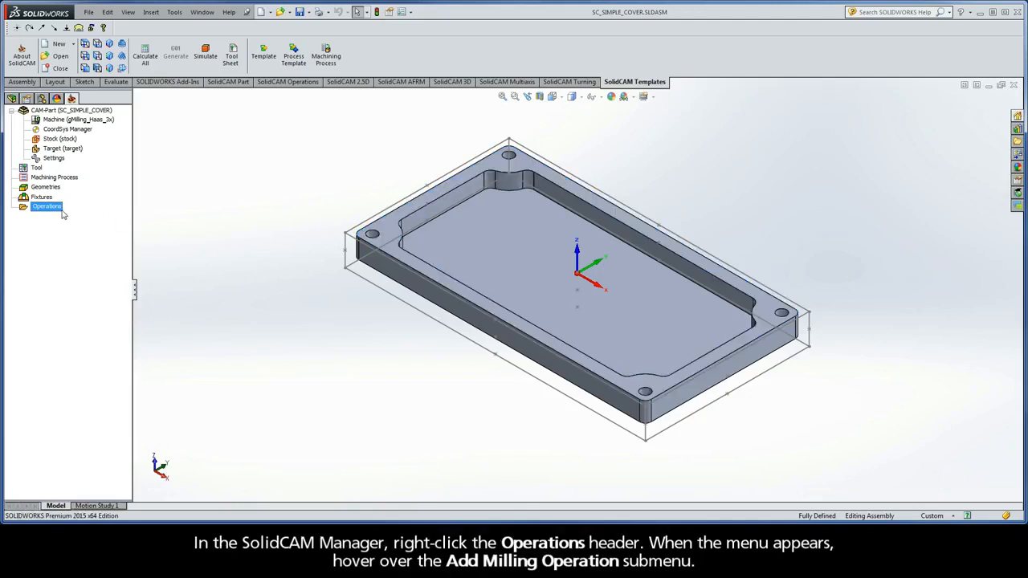
right_click(62, 212)
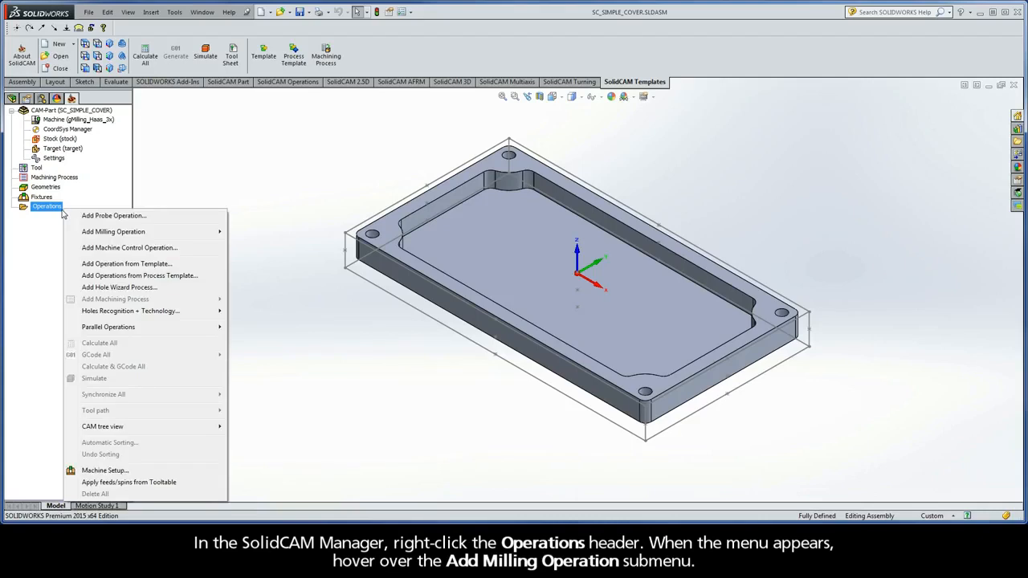
mouse_move(84, 234)
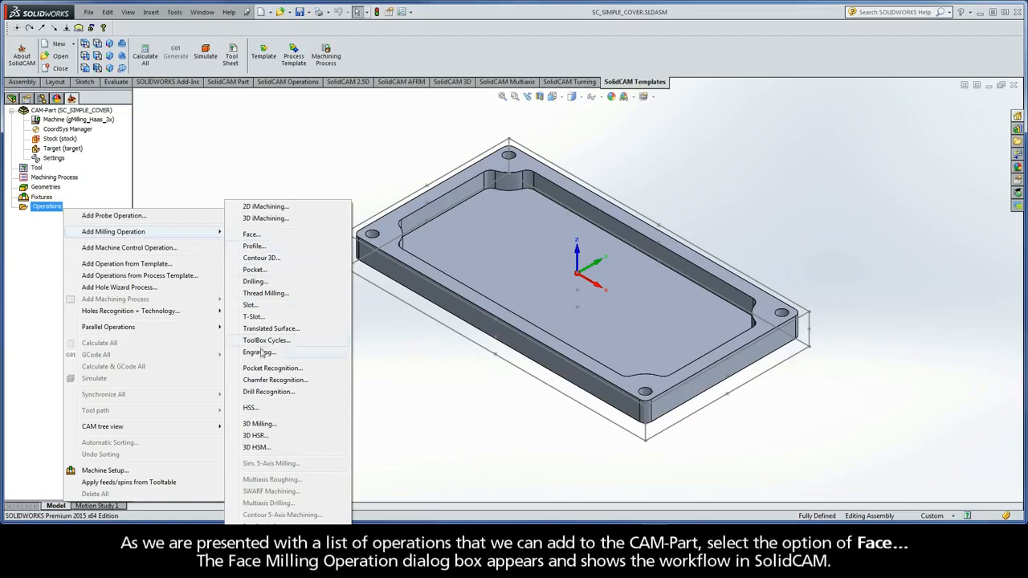
left_click(257, 240)
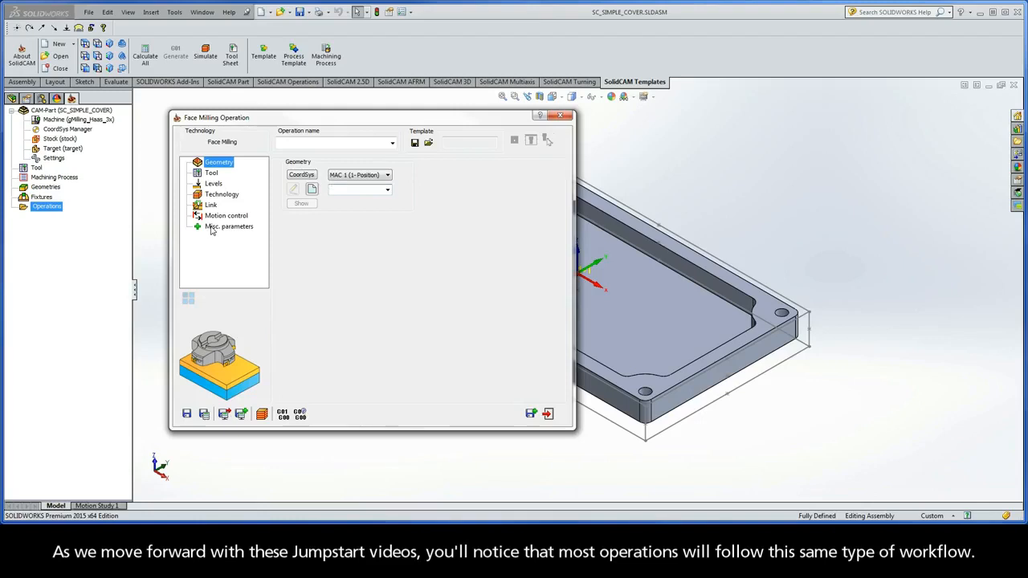
- Examine the Tool, Levels, Technology and Link settings of the new face milling operation
left_click(211, 174)
left_click(213, 184)
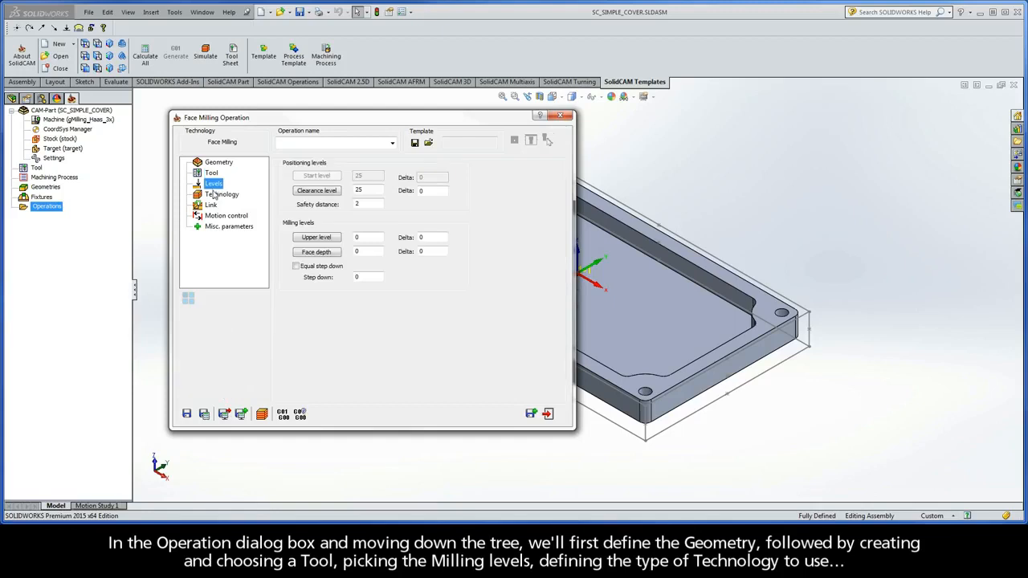
left_click(214, 198)
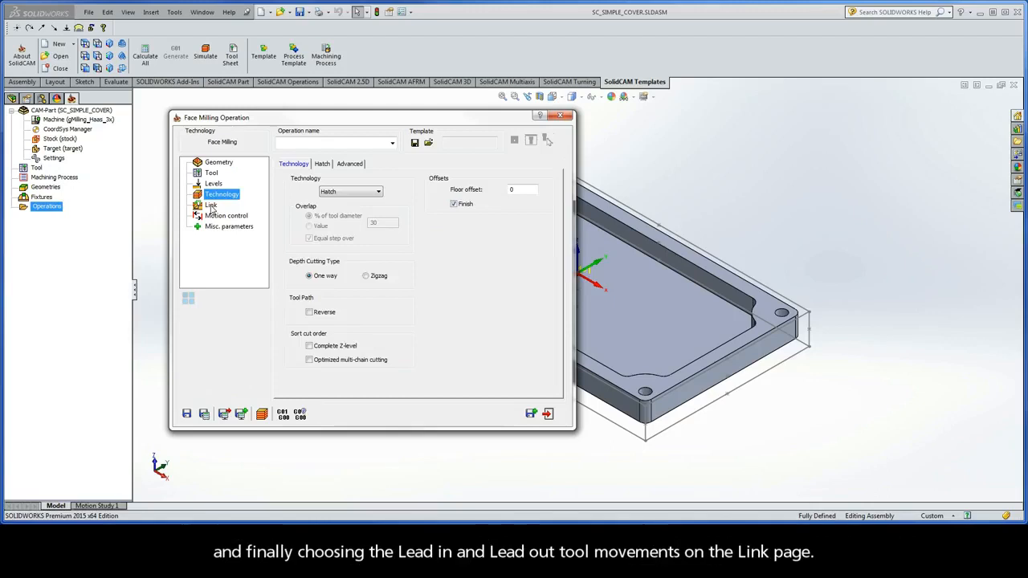
left_click(210, 206)
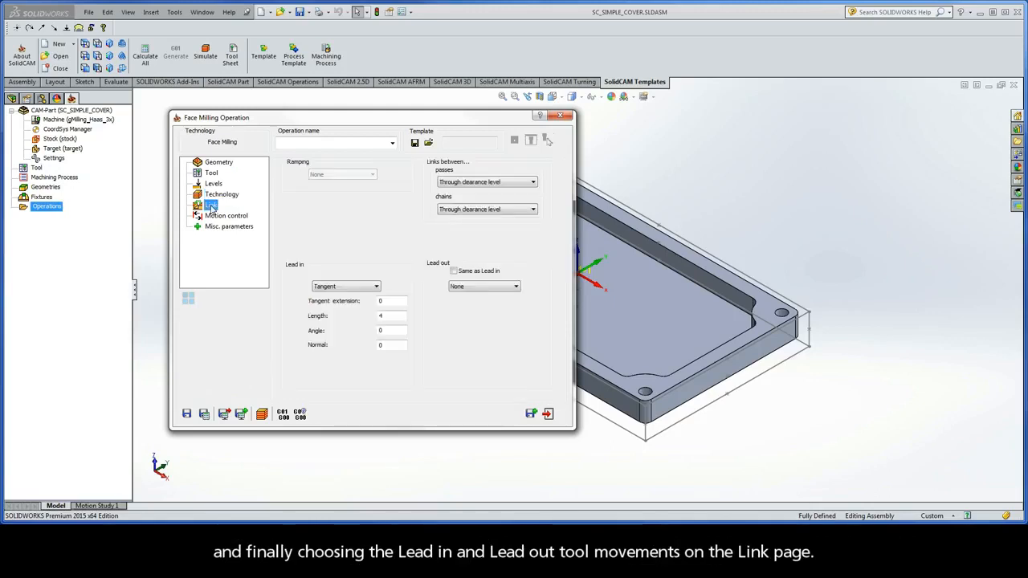
- Define a new face milling geometry of type Model, using the Box option and target as the base geometry
left_click(215, 163)
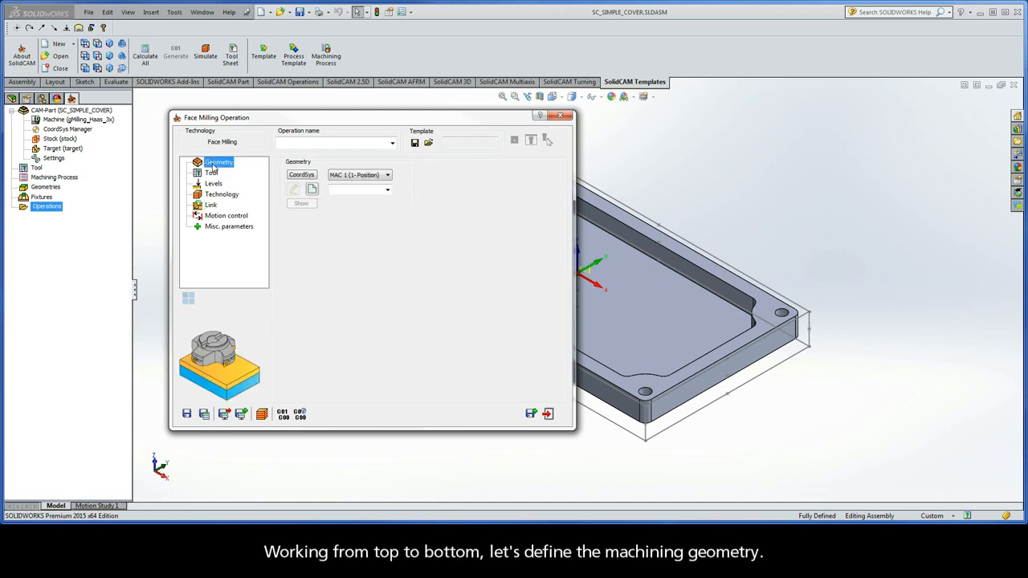
left_click(312, 190)
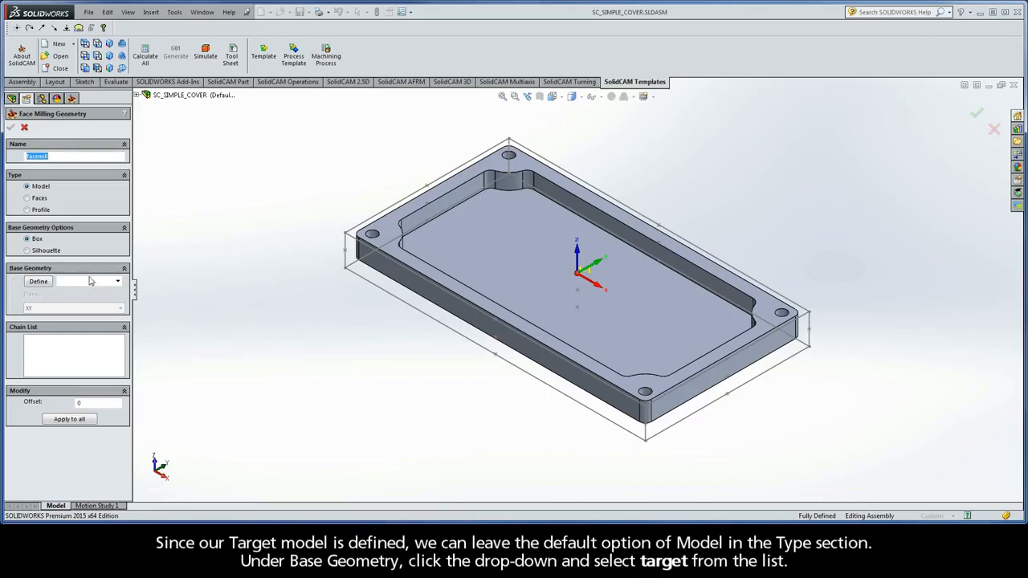
left_click(118, 282)
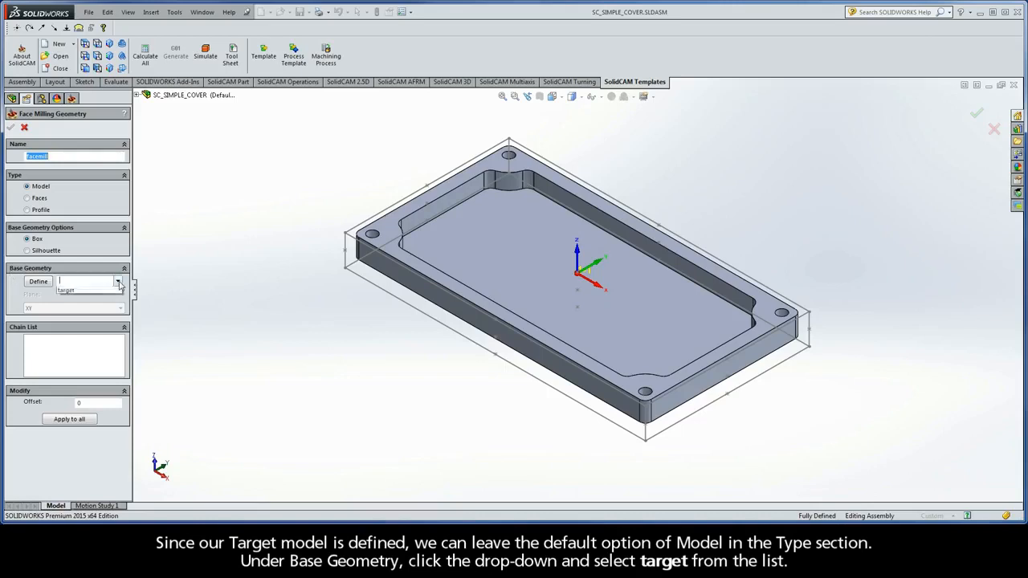
left_click(80, 290)
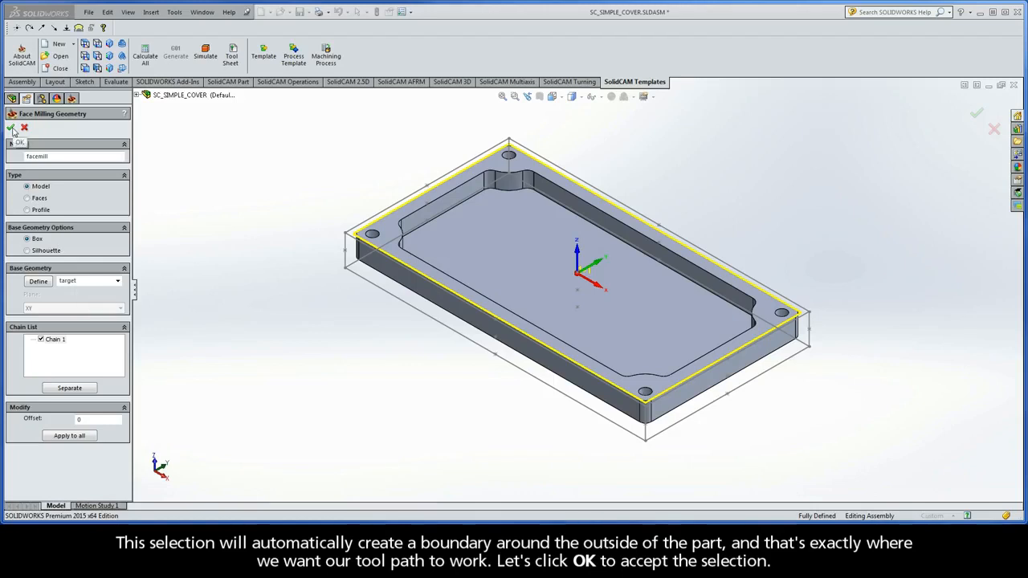
left_click(11, 129)
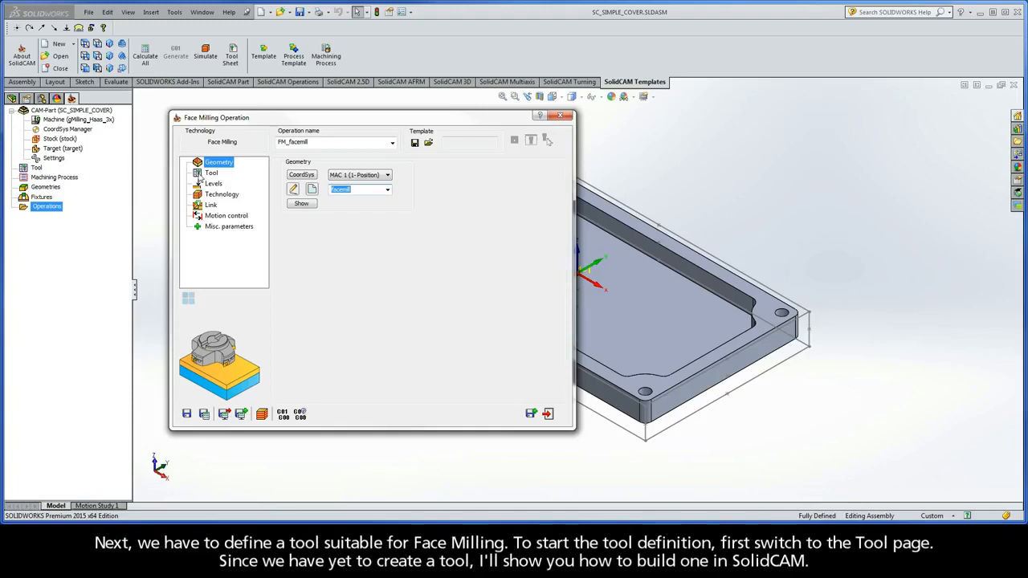
- Add a new FACE MILL tool to the part tool table for this operation
left_click(213, 175)
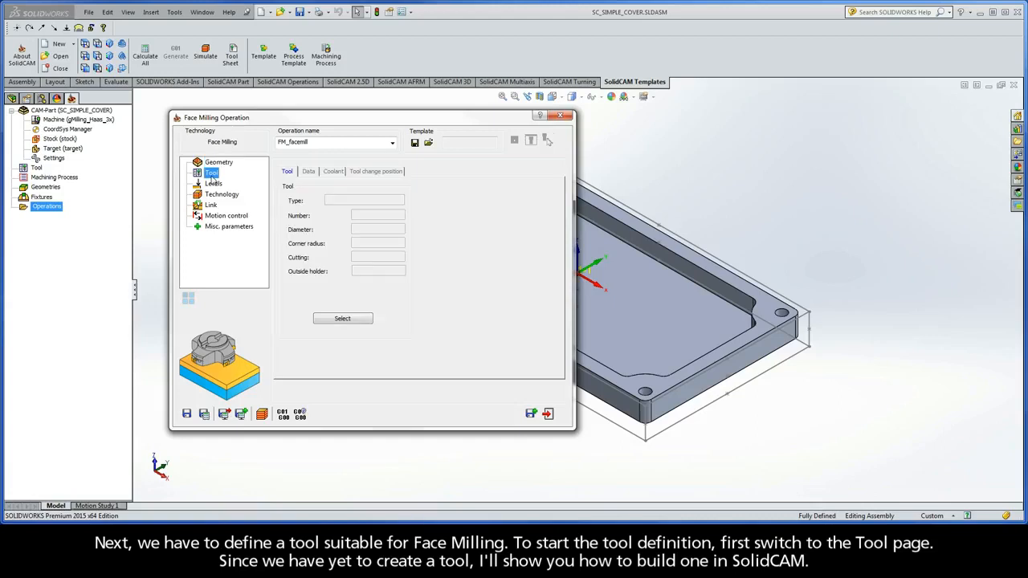
left_click(343, 320)
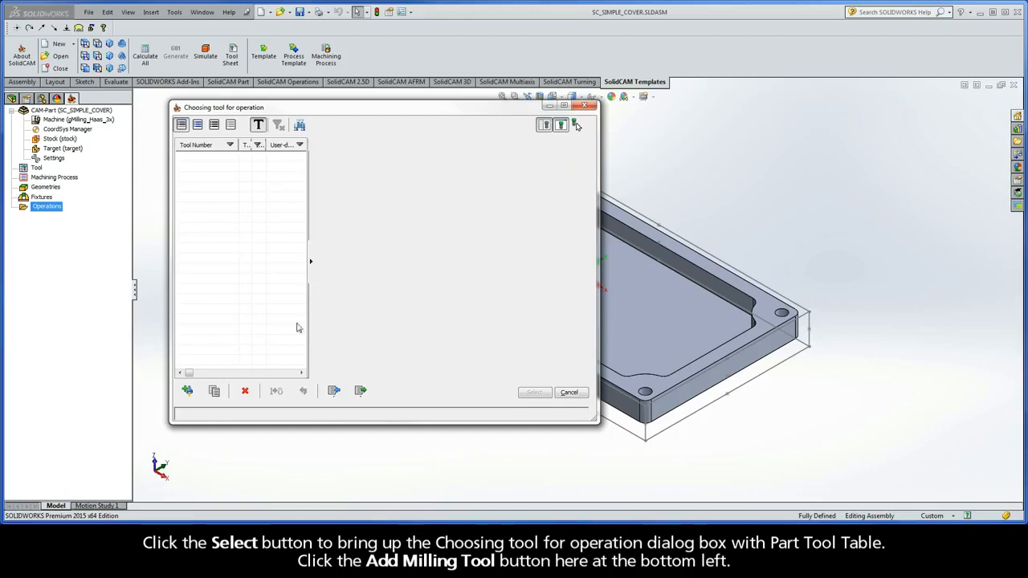
left_click(187, 391)
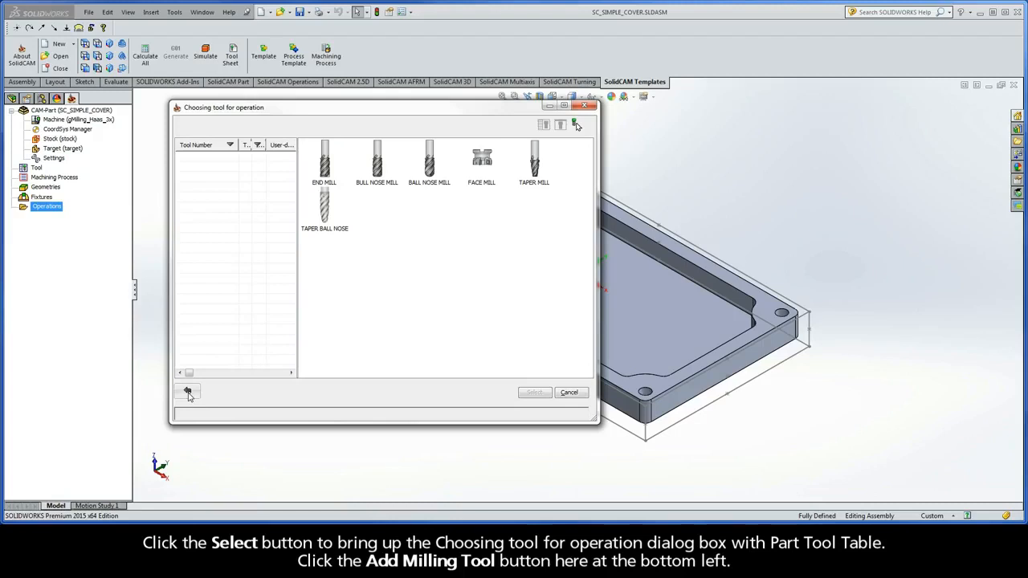
double_click(481, 165)
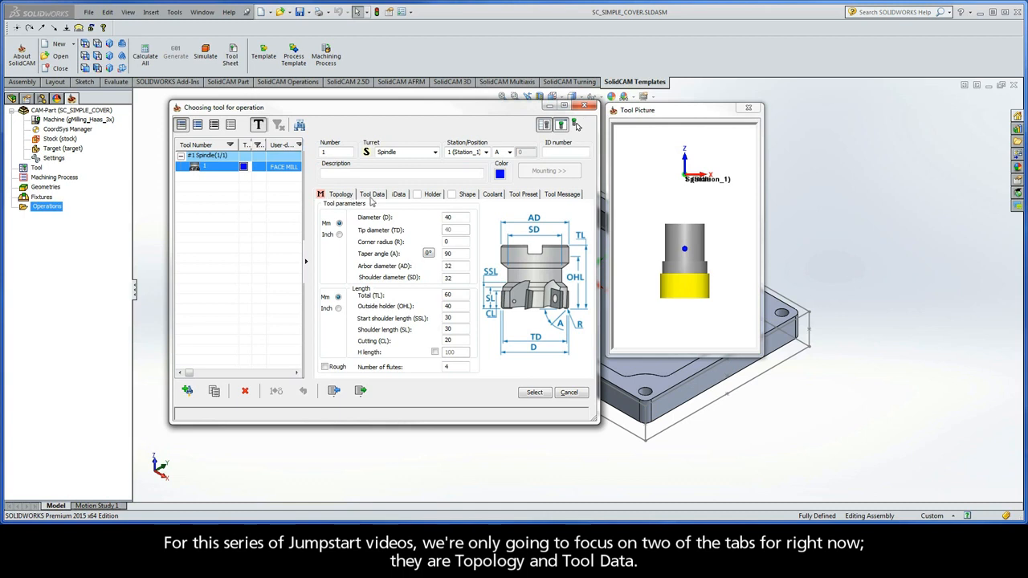
- Set the face mill's diameter to 100 mm, keeping millimetres as the unit
left_click(372, 195)
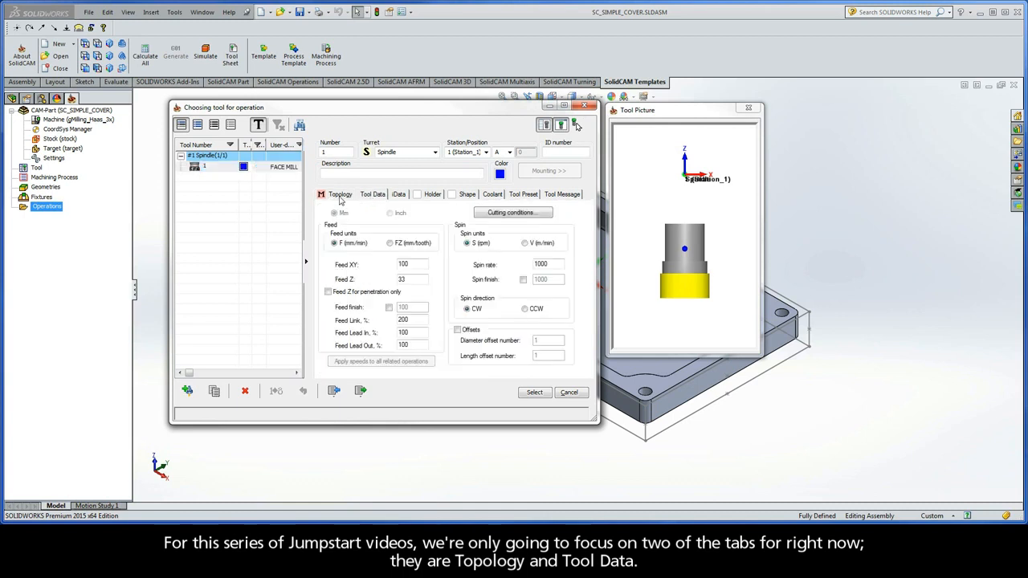
left_click(343, 200)
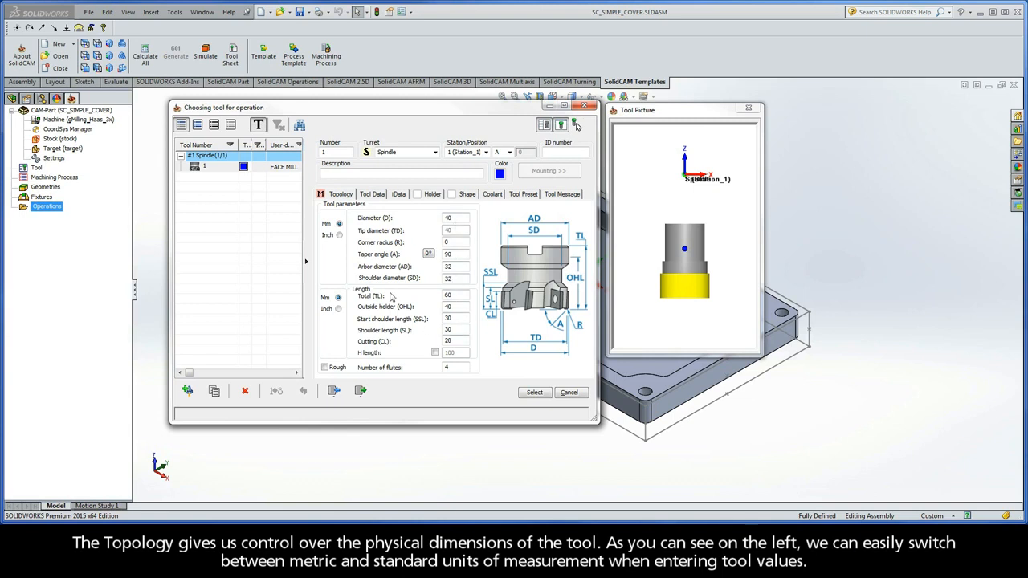
left_click(339, 236)
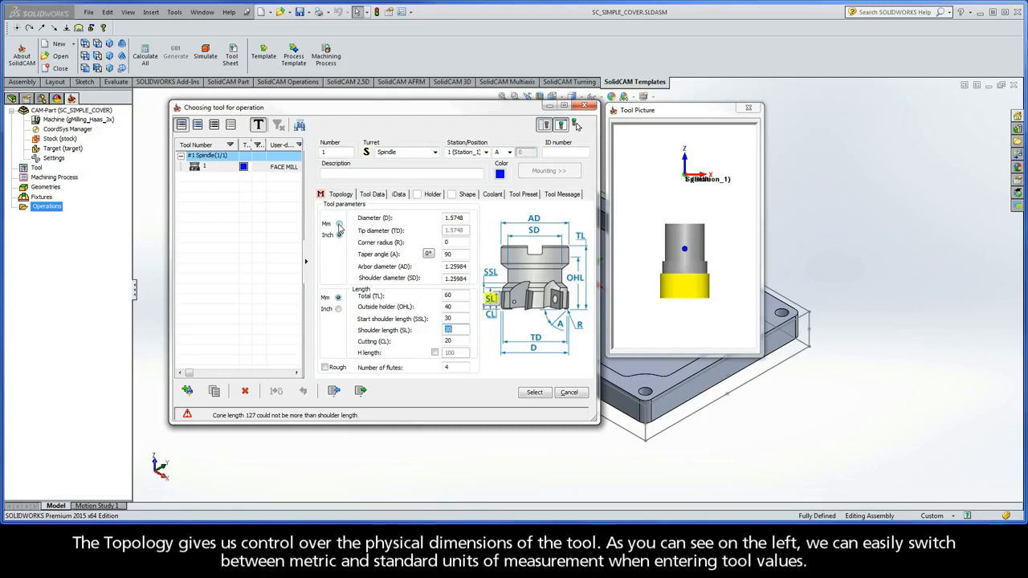
left_click(339, 224)
left_click(454, 217)
double_click(455, 217)
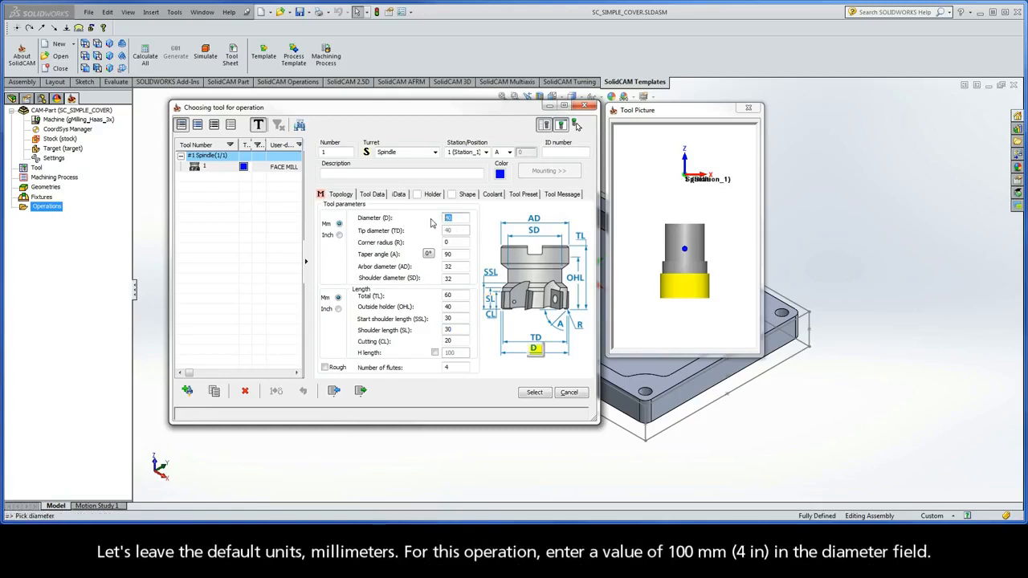
type("100")
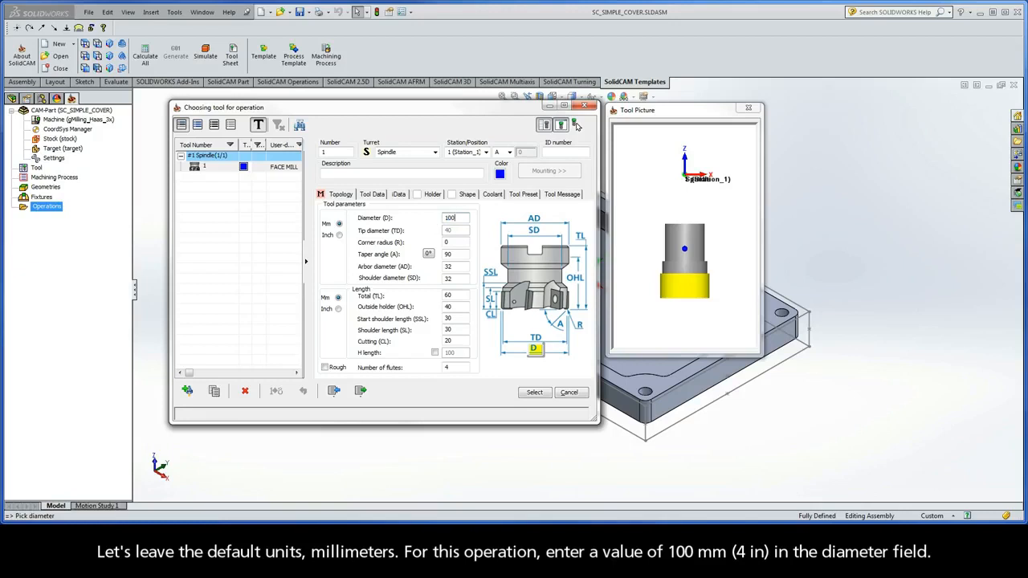
- Examine the face mill's corner radius, arbor diameter, total length, outside holder length and cutting length
left_click(454, 241)
left_click(455, 267)
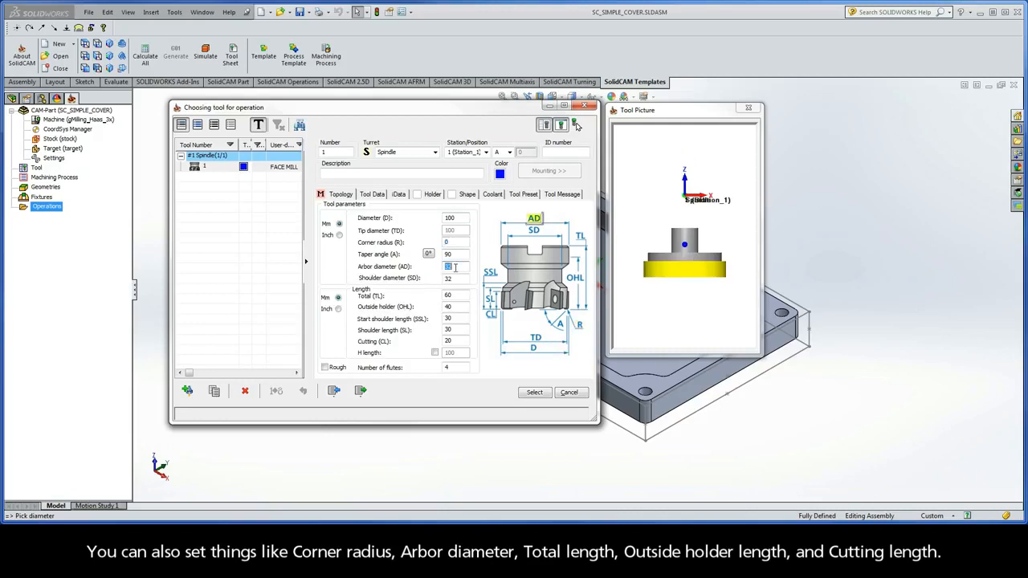
left_click(454, 295)
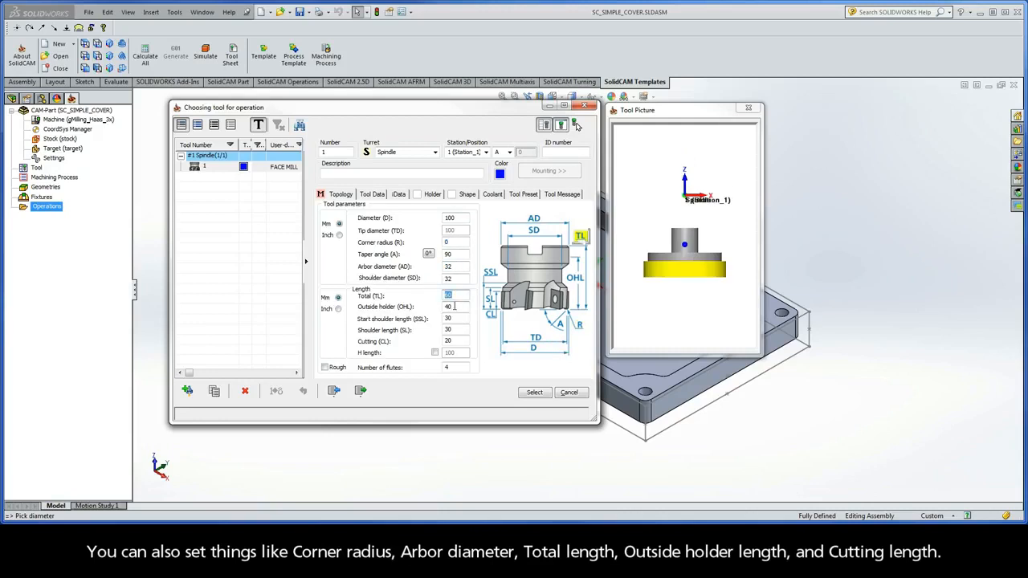
left_click(455, 306)
left_click(455, 340)
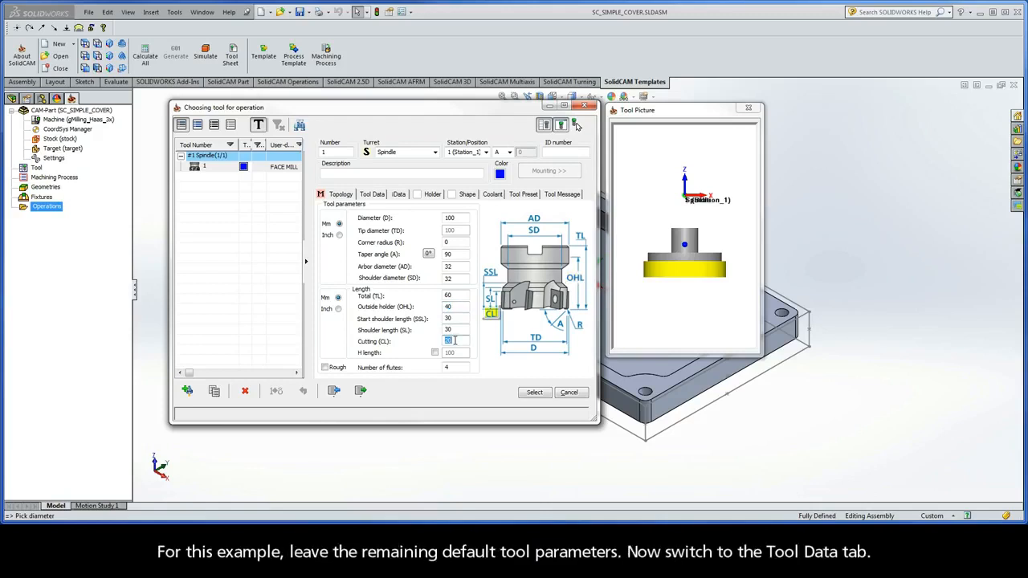
- Check the face mill's feed and spin data, keep the clockwise spin direction, and assign the tool to the operation
left_click(373, 195)
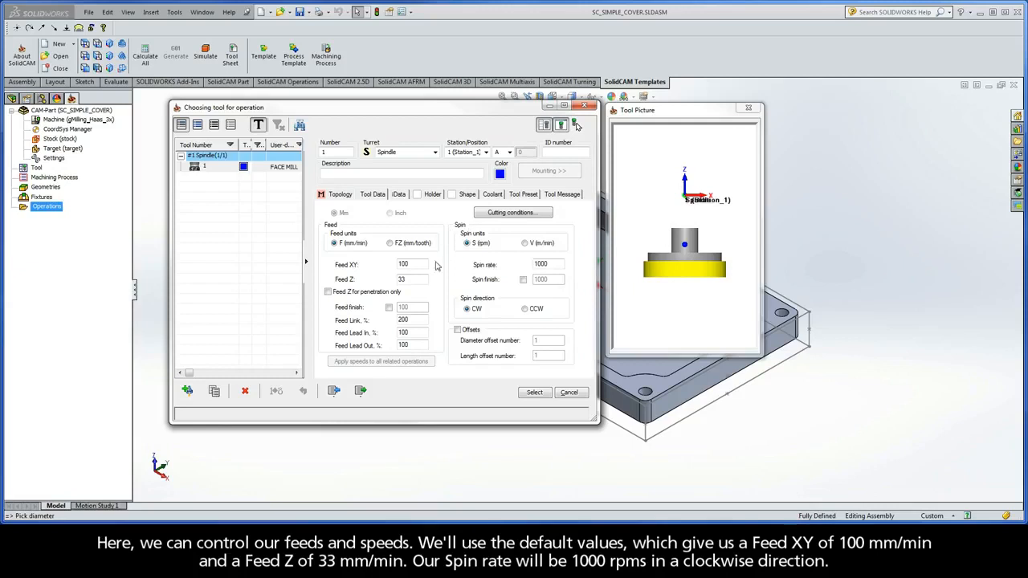
left_click_drag(416, 263, 385, 281)
left_click_drag(551, 265, 523, 269)
left_click(467, 311)
left_click(535, 393)
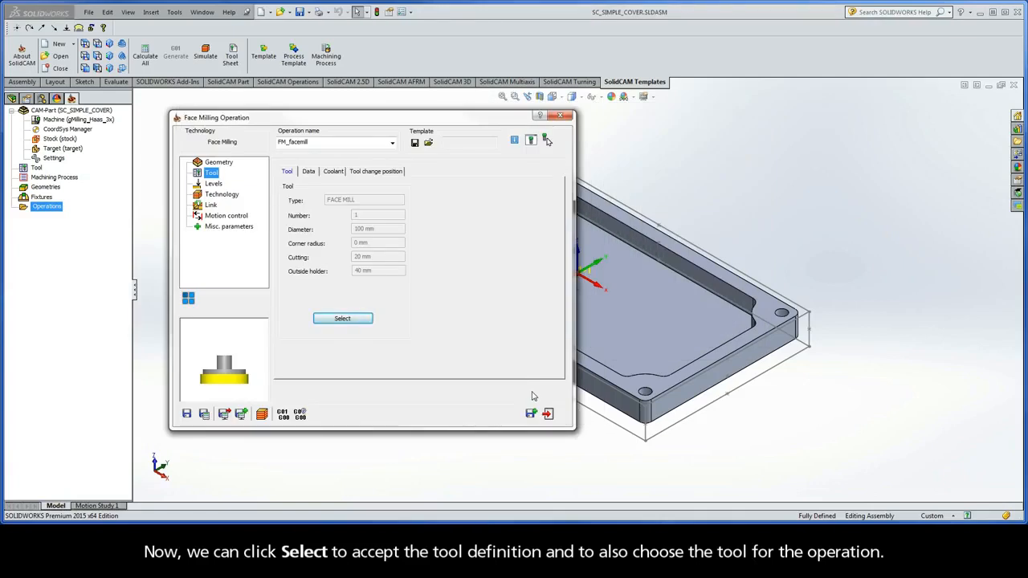
- Check the positioning levels and define the milling upper level from the top corner of the stock box
left_click(213, 184)
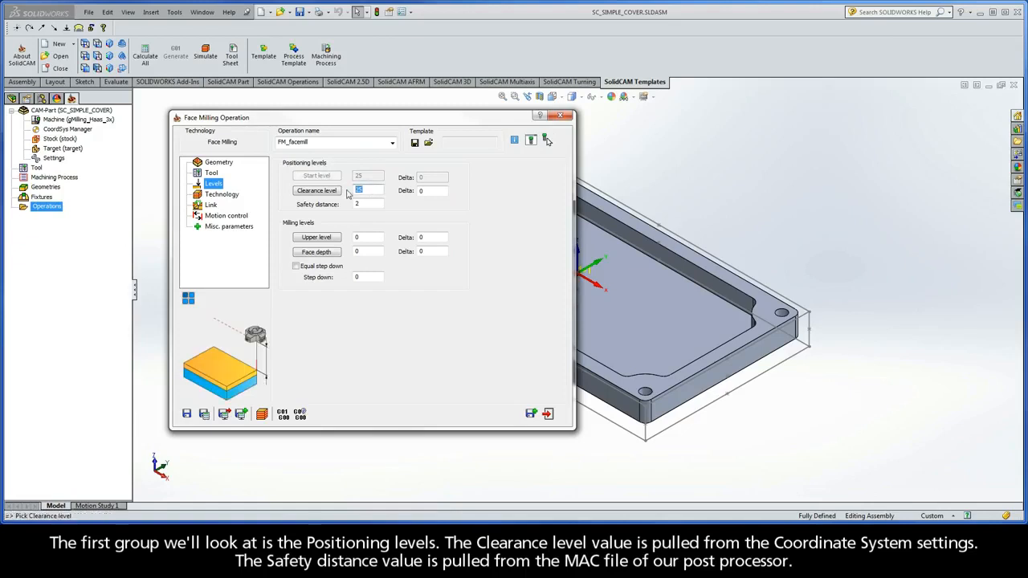
key("Tab")
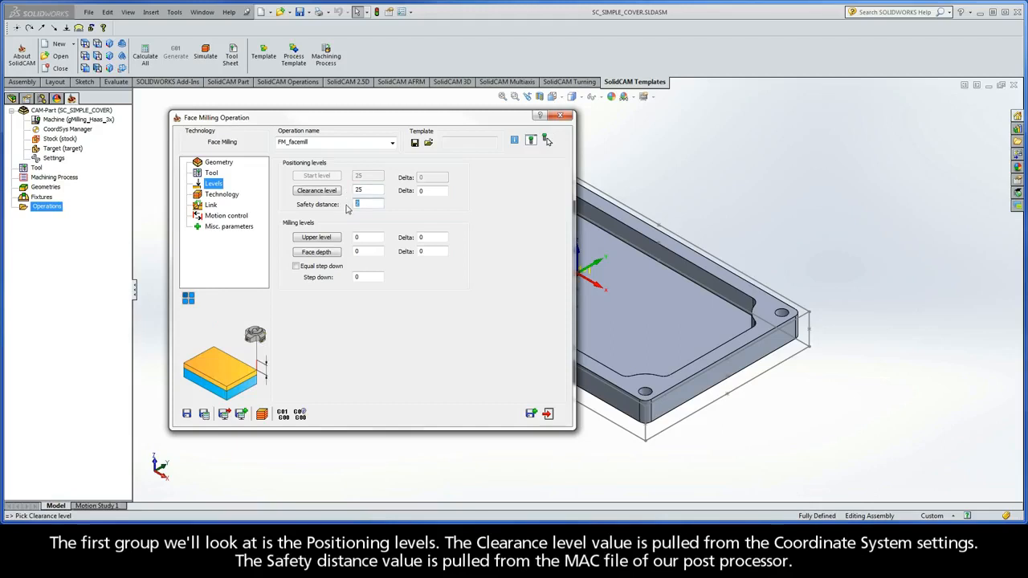
left_click(317, 240)
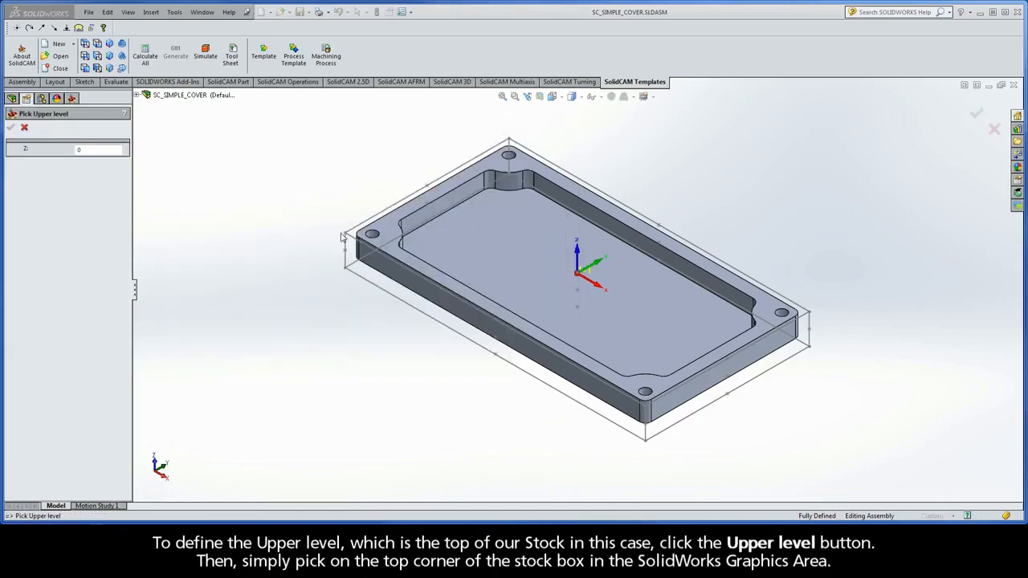
left_click(345, 235)
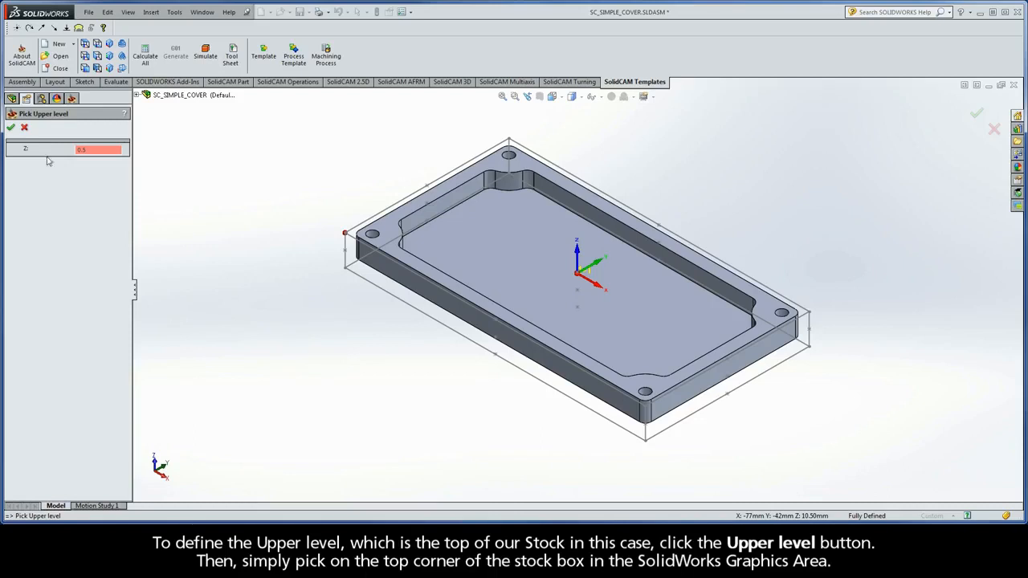
left_click(10, 129)
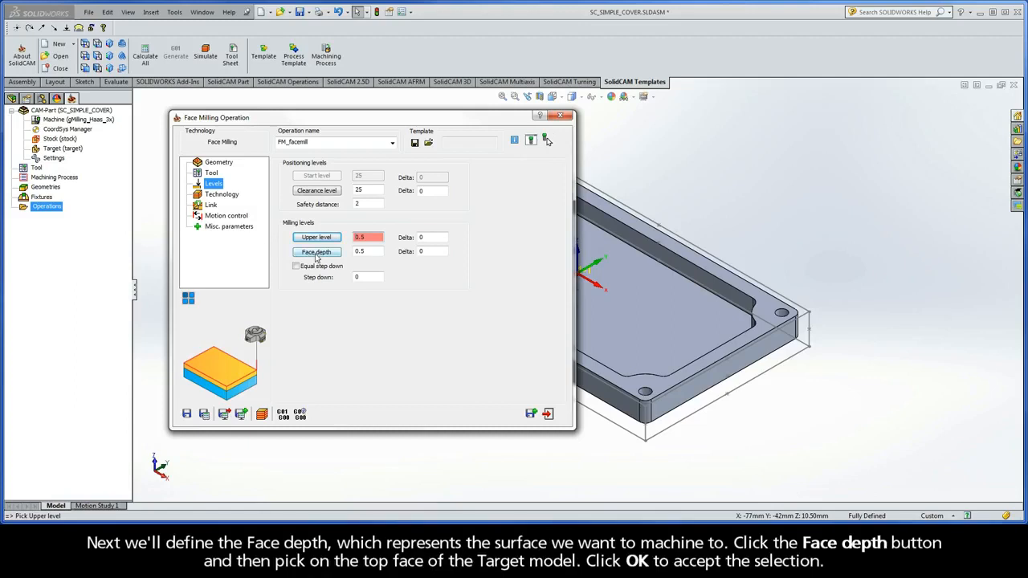
- Define the face depth from the top face of the target model
left_click(316, 252)
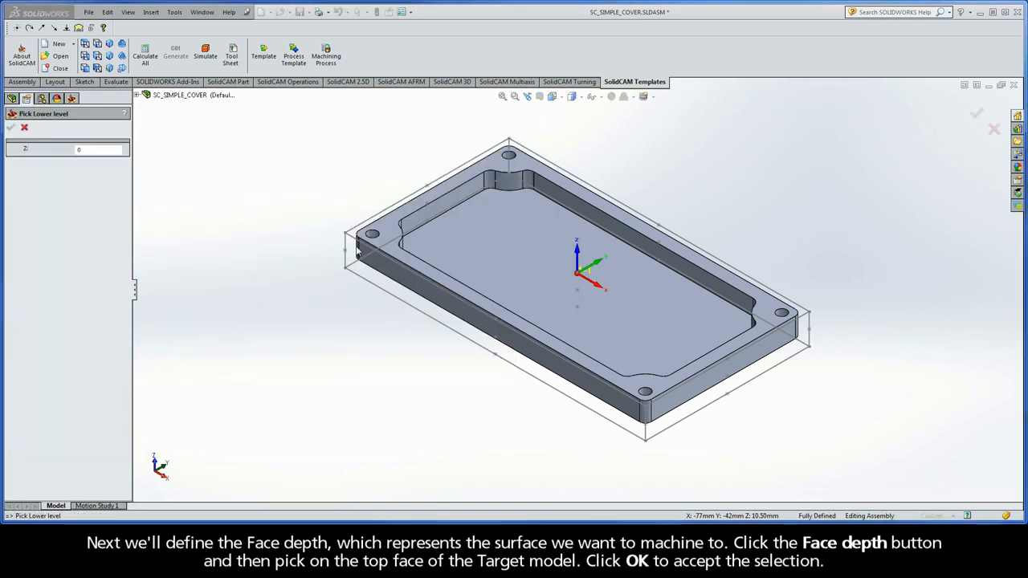
left_click(389, 231)
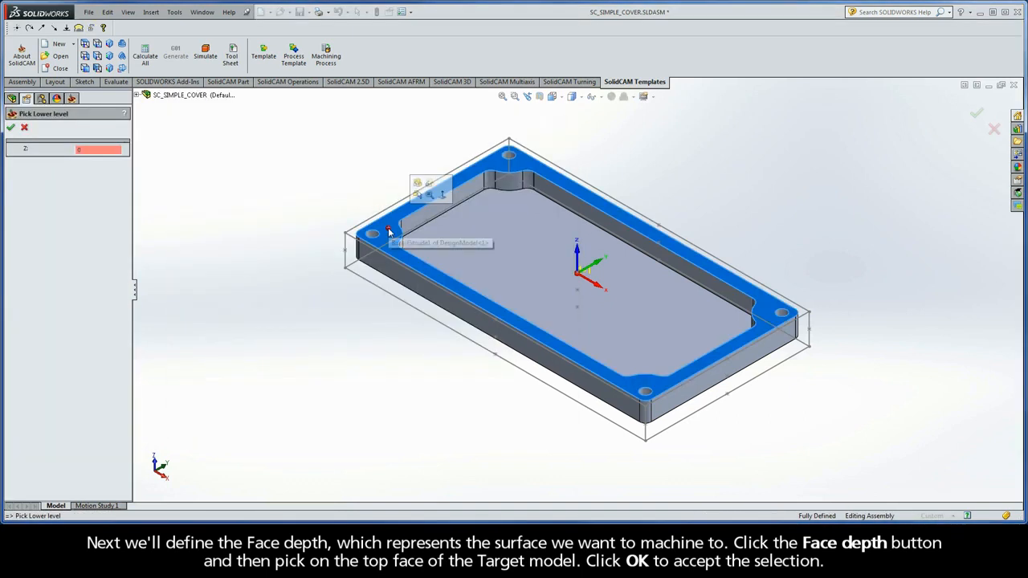
left_click(11, 128)
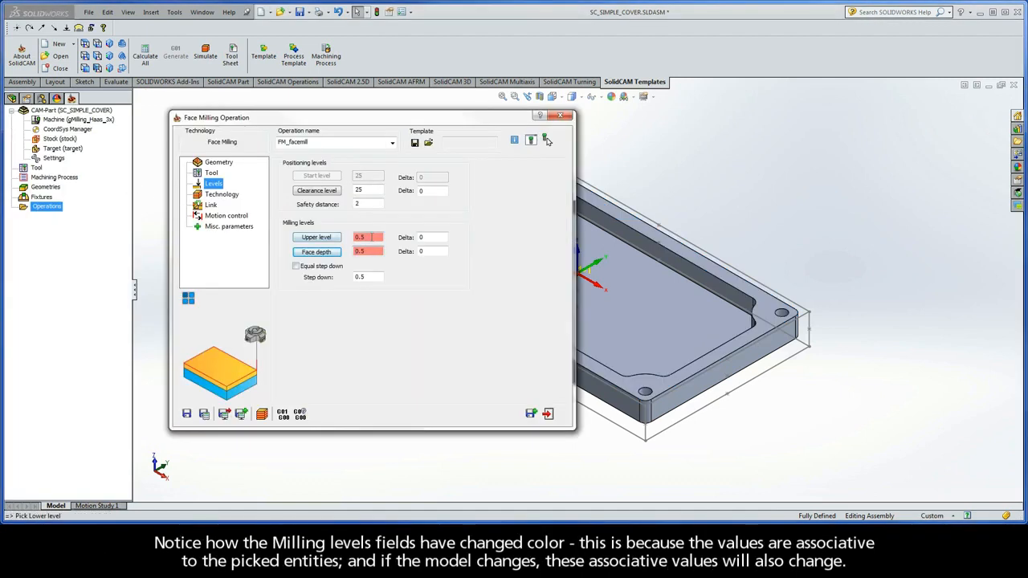
- Check the face depth value, and try the Contour, One Pass and Spiral face milling technologies to compare their settings with Hatch
left_click_drag(368, 251, 349, 254)
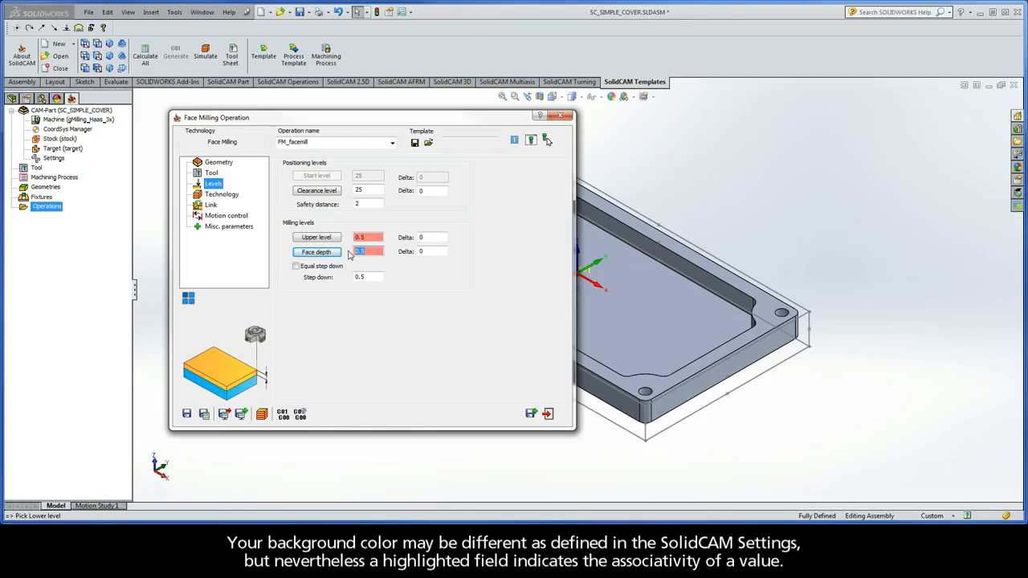
left_click(222, 196)
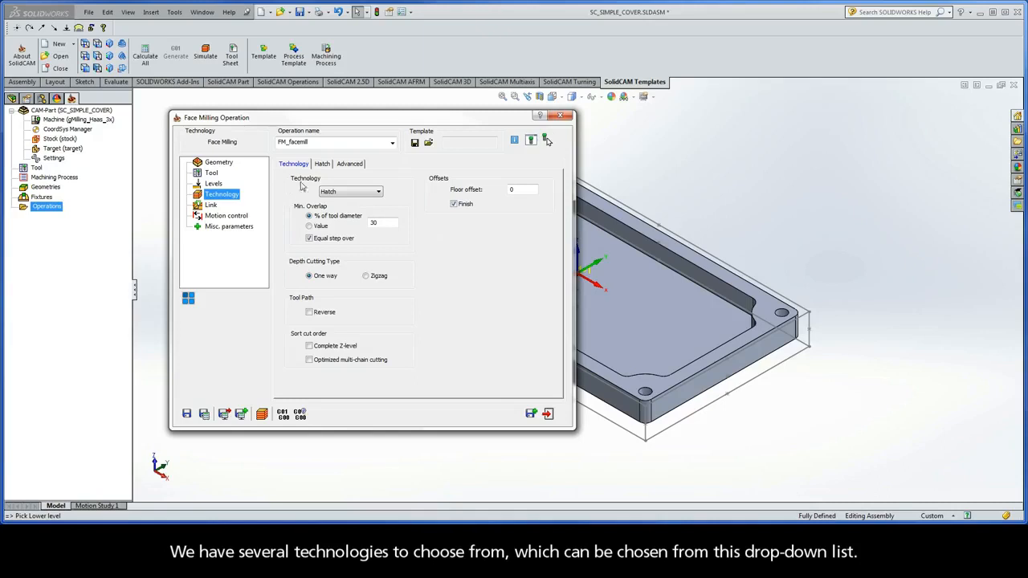
left_click(358, 192)
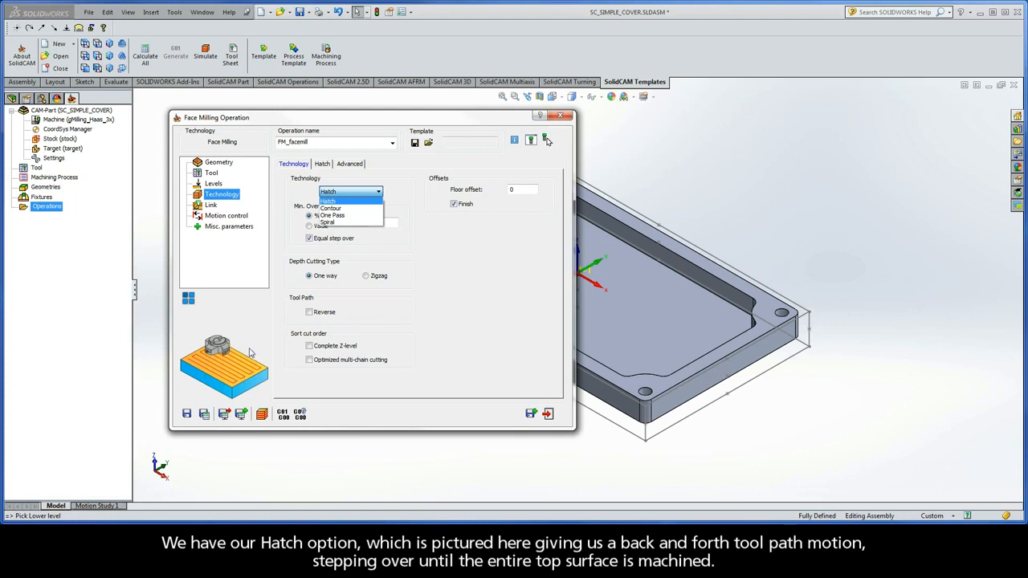
left_click(344, 209)
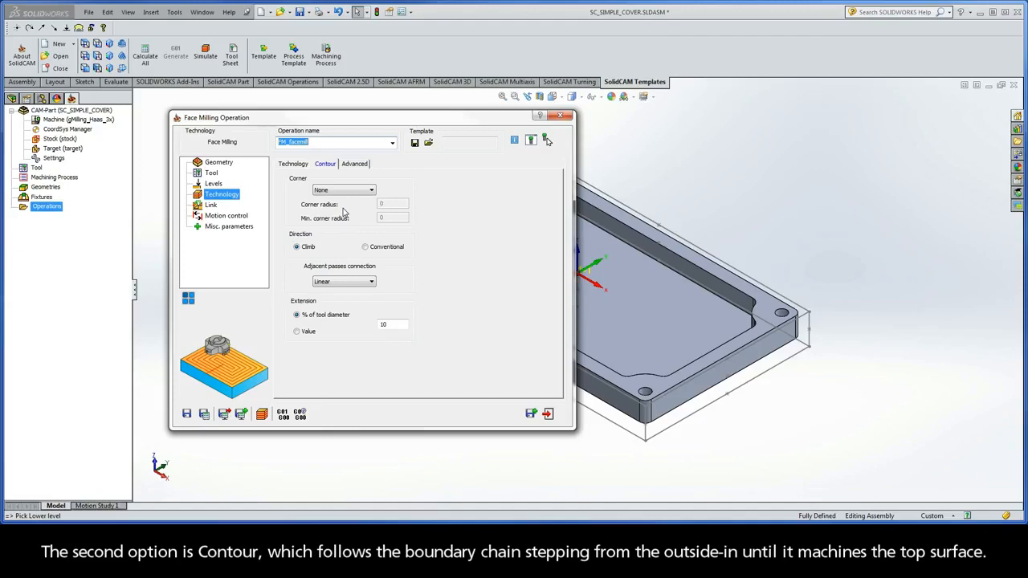
left_click(293, 164)
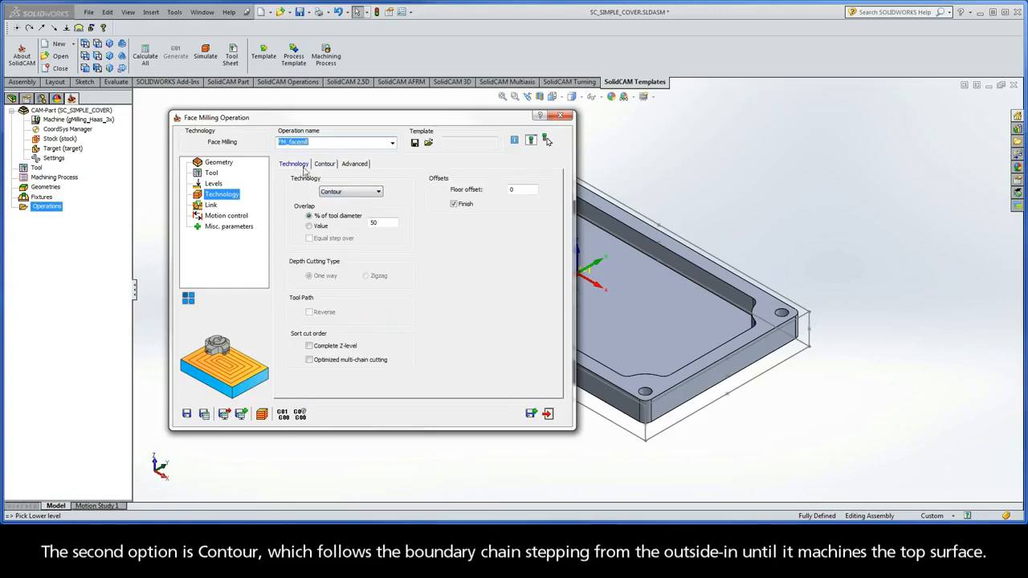
left_click(341, 193)
left_click(344, 217)
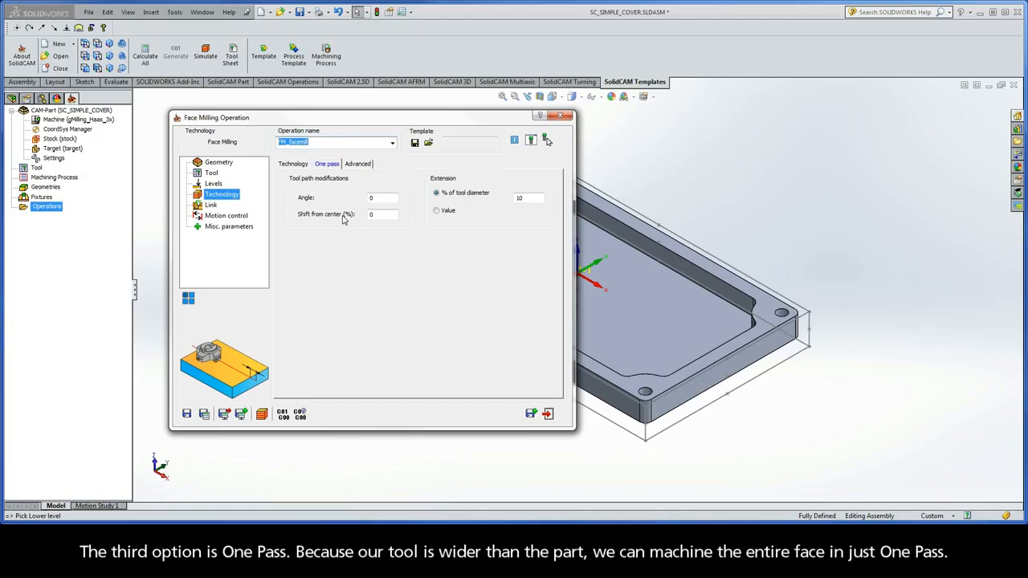
left_click(295, 164)
left_click(351, 191)
left_click(344, 224)
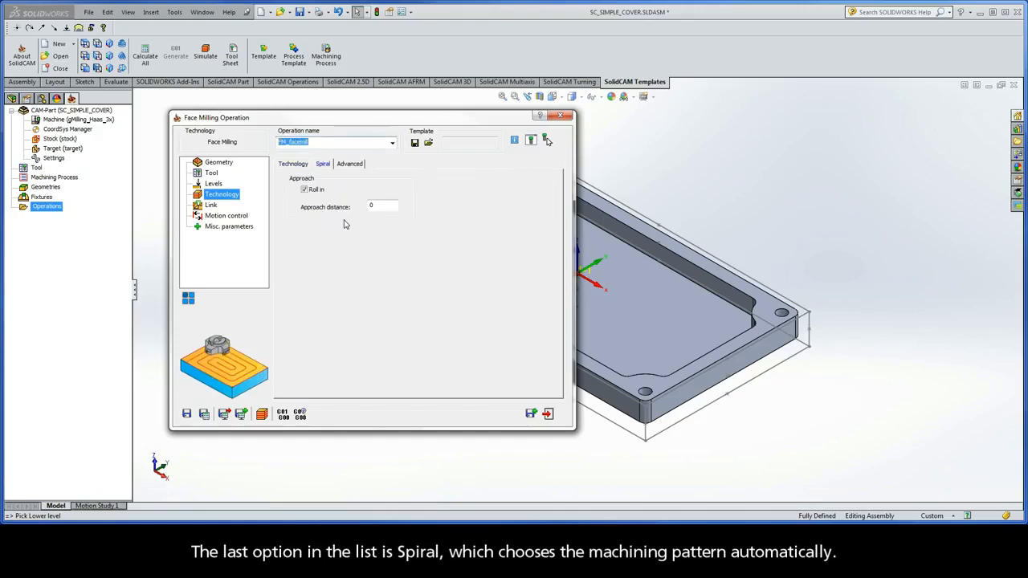
- Set the face milling technology to One Pass
left_click(294, 165)
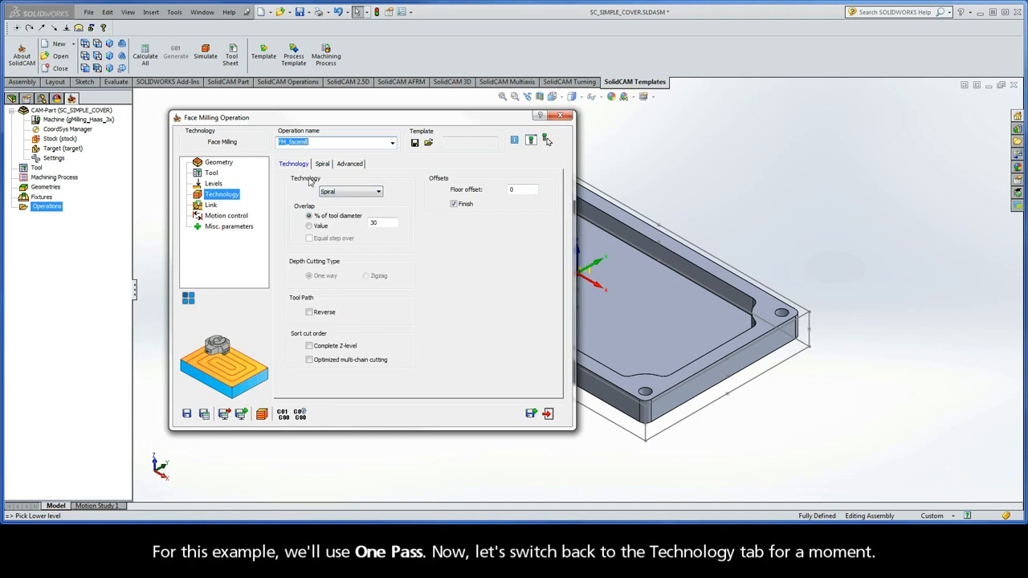
left_click(346, 193)
left_click(344, 215)
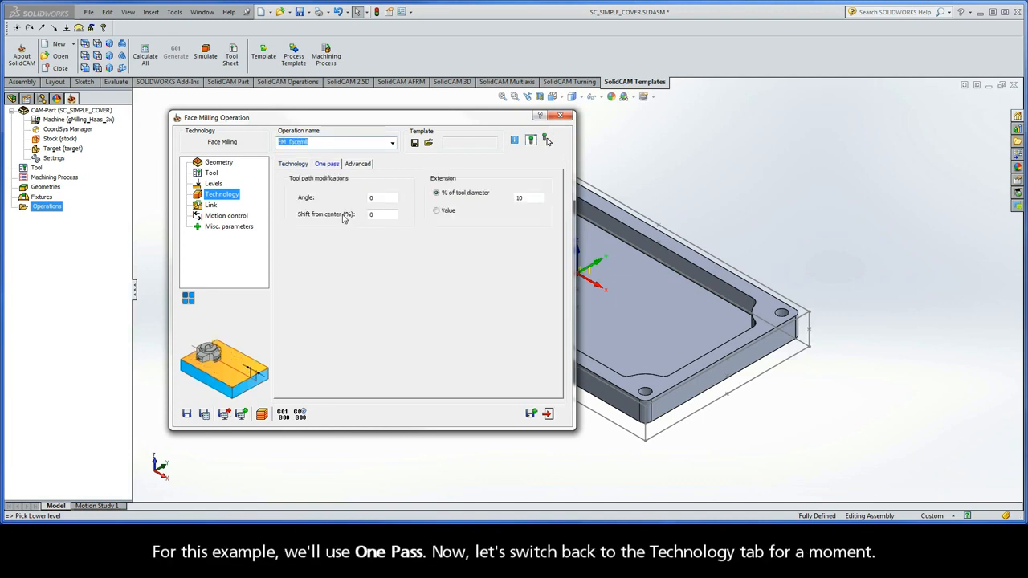
- Review the floor offset and finish pass settings of the One Pass technology, keeping the floor offset at 0
left_click(295, 166)
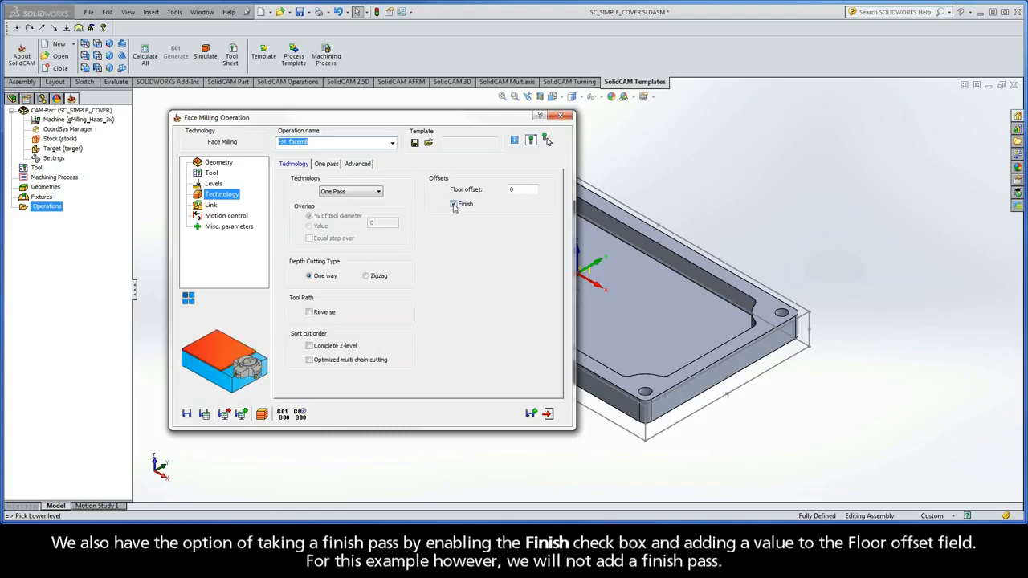
left_click(502, 190)
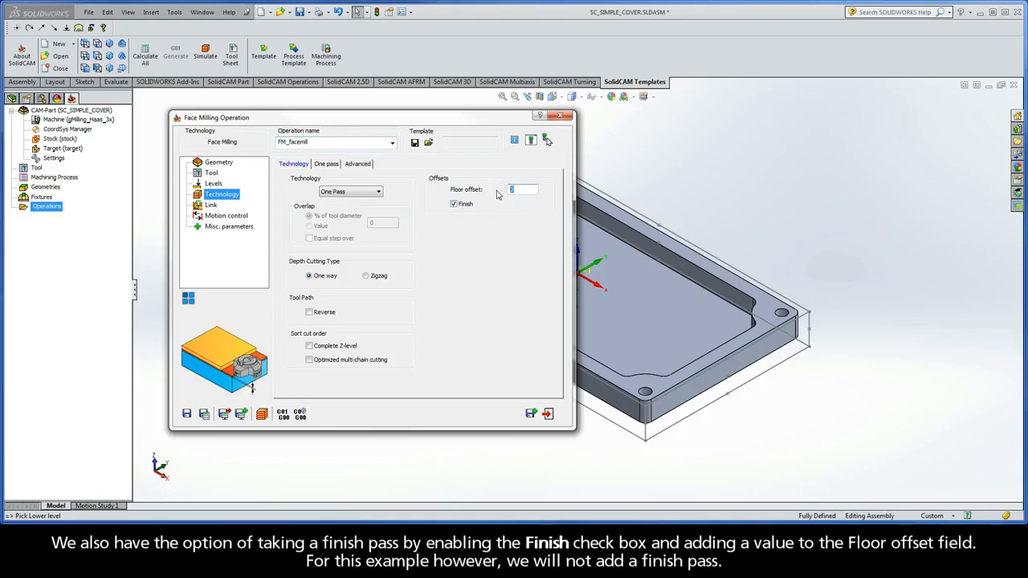
left_click(454, 204)
left_click(454, 204)
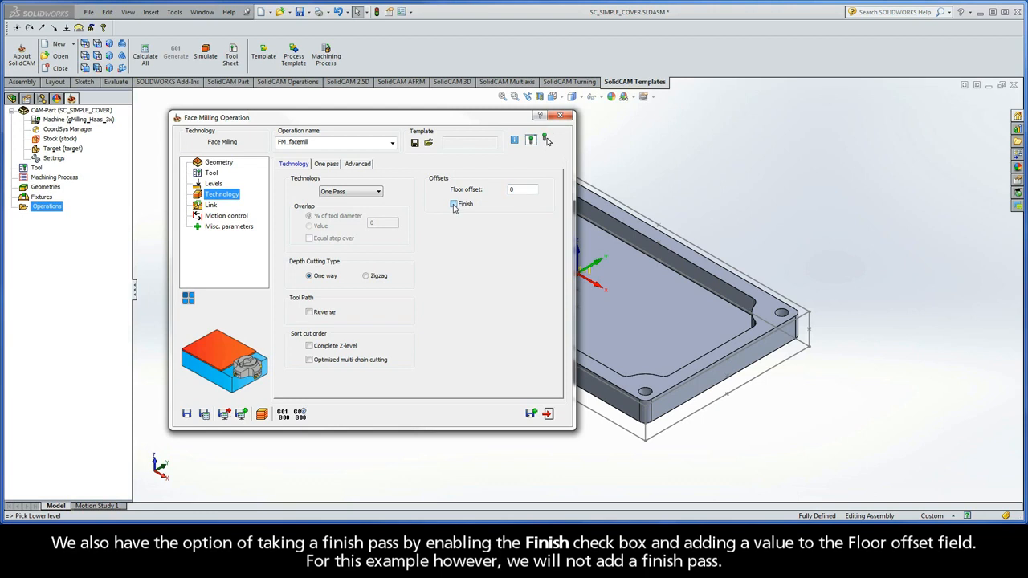
- Try a Tangent lead in for the operation and review its tangent extension, length, angle and normal values
left_click(211, 205)
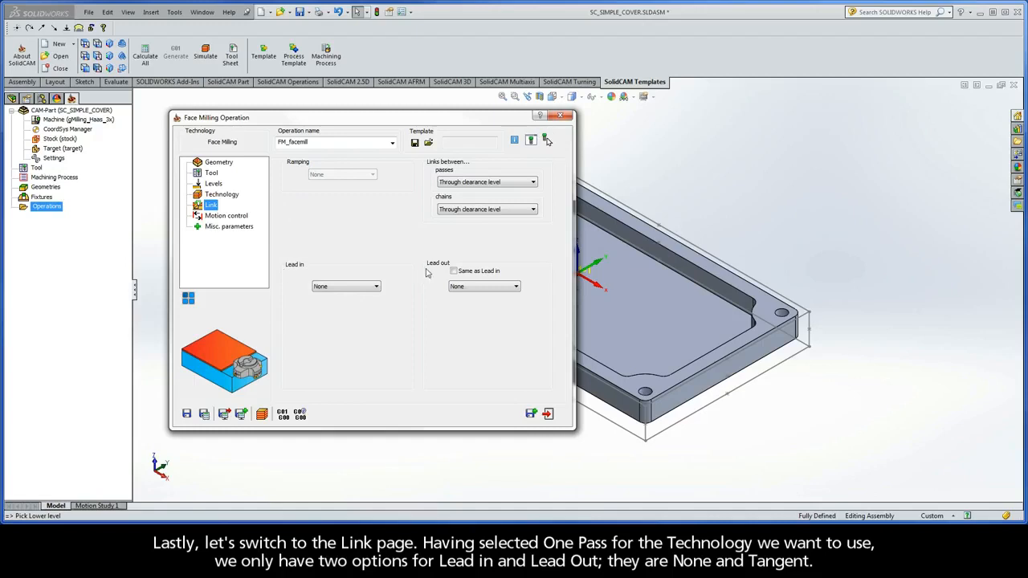
left_click(363, 288)
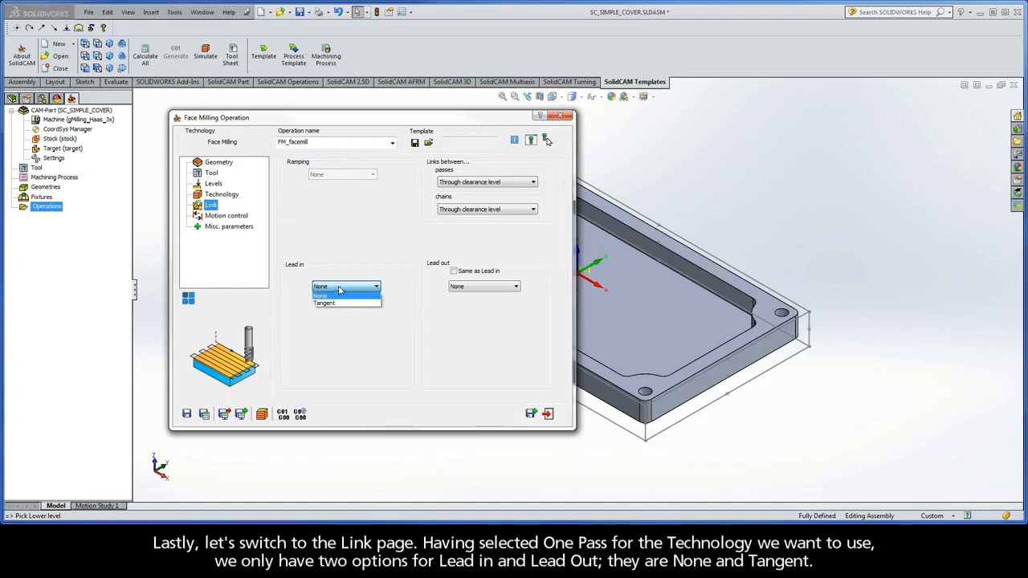
left_click(339, 292)
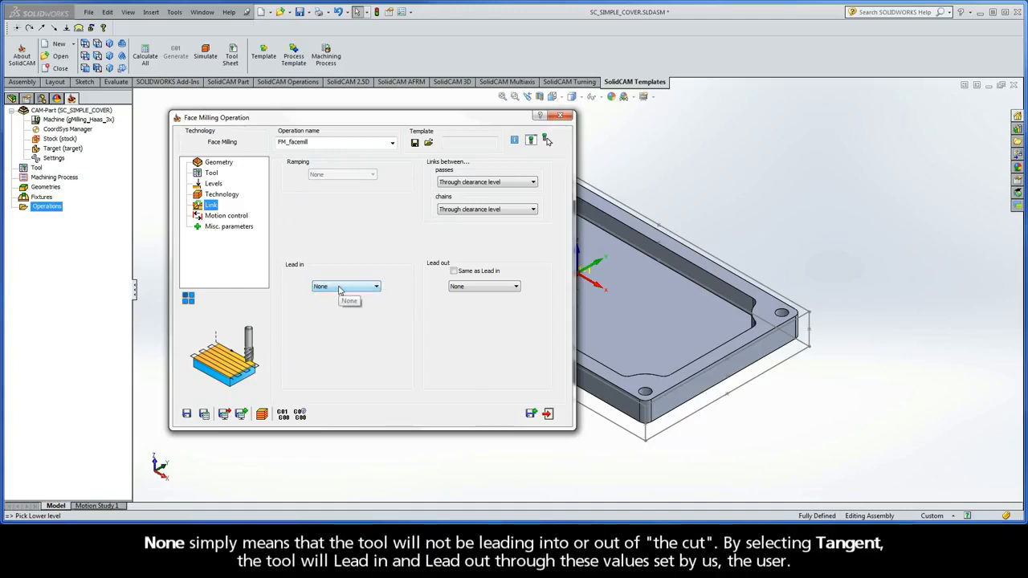
left_click(339, 291)
left_click(346, 306)
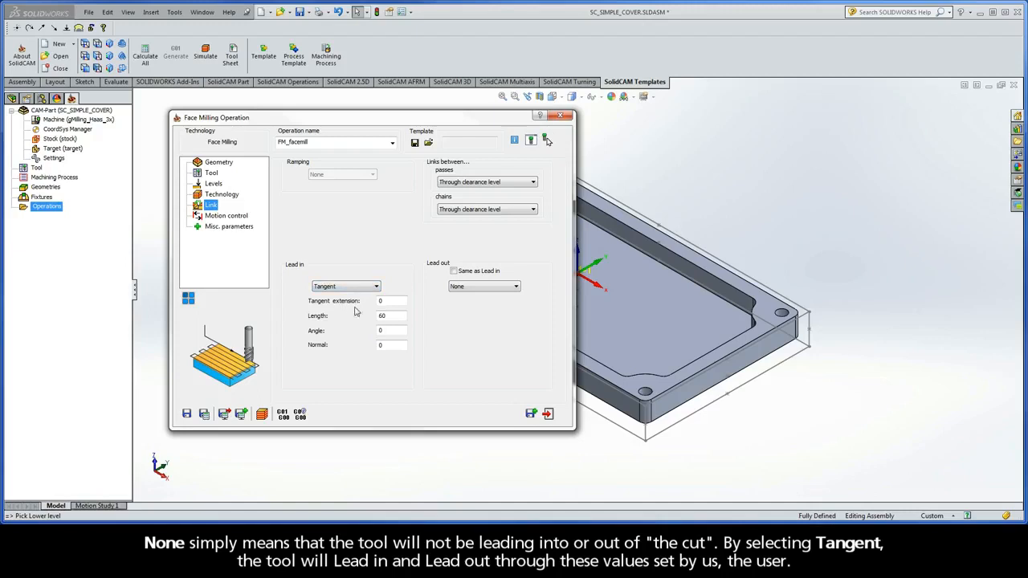
double_click(382, 301)
key("Tab")
key("Tab")
key("Tab")
- Make the lead out the same as the lead in and set the lead in to None
left_click(454, 271)
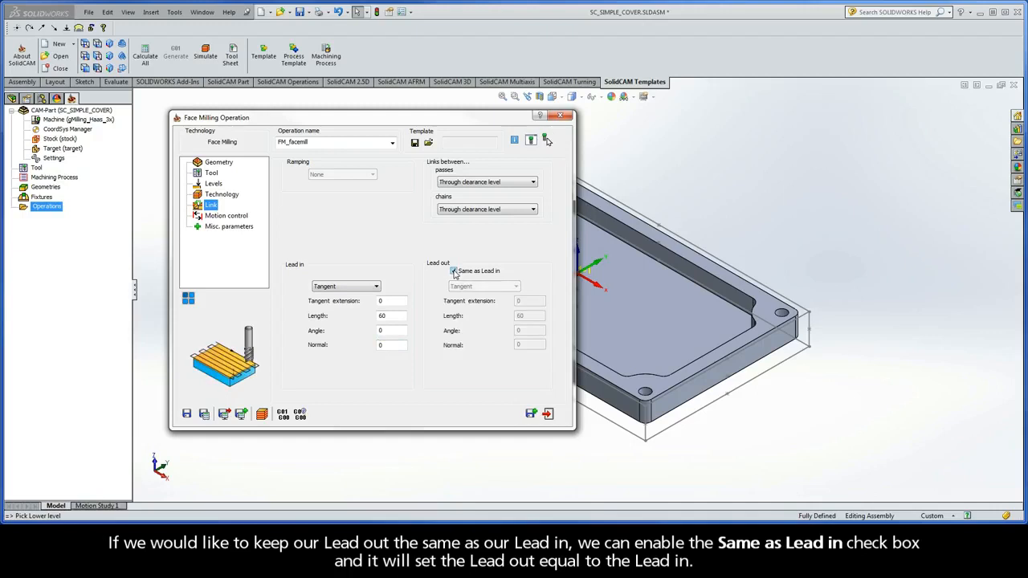
left_click(353, 287)
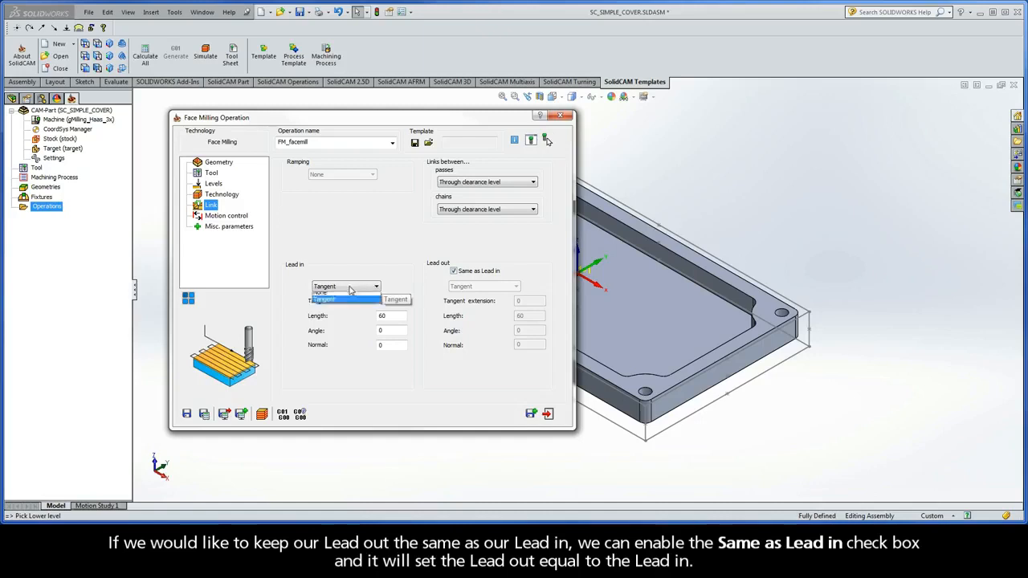
left_click(340, 297)
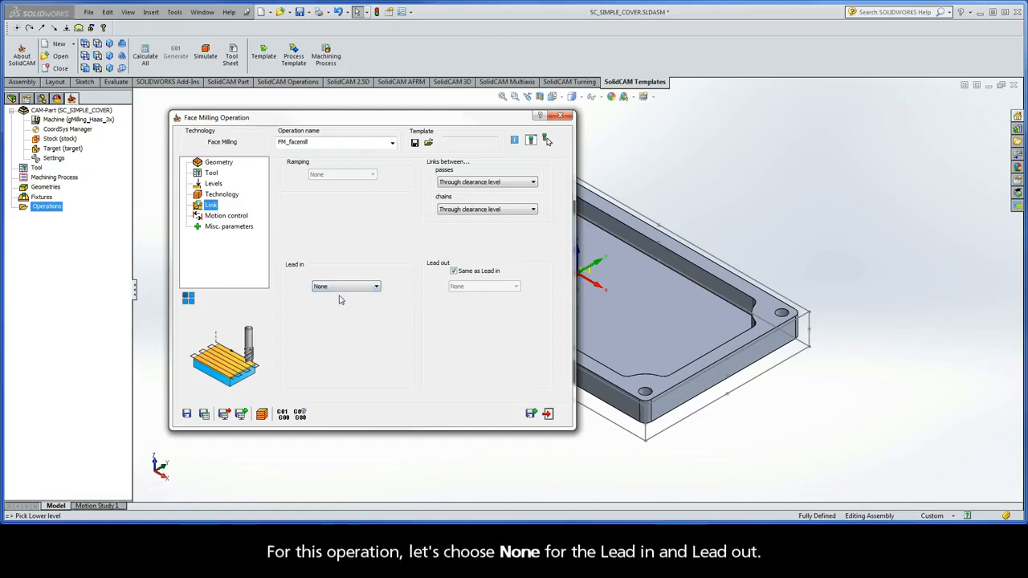
- Save and calculate the face milling operation, accepting an upper level above the CoordSys upper level
left_click(204, 414)
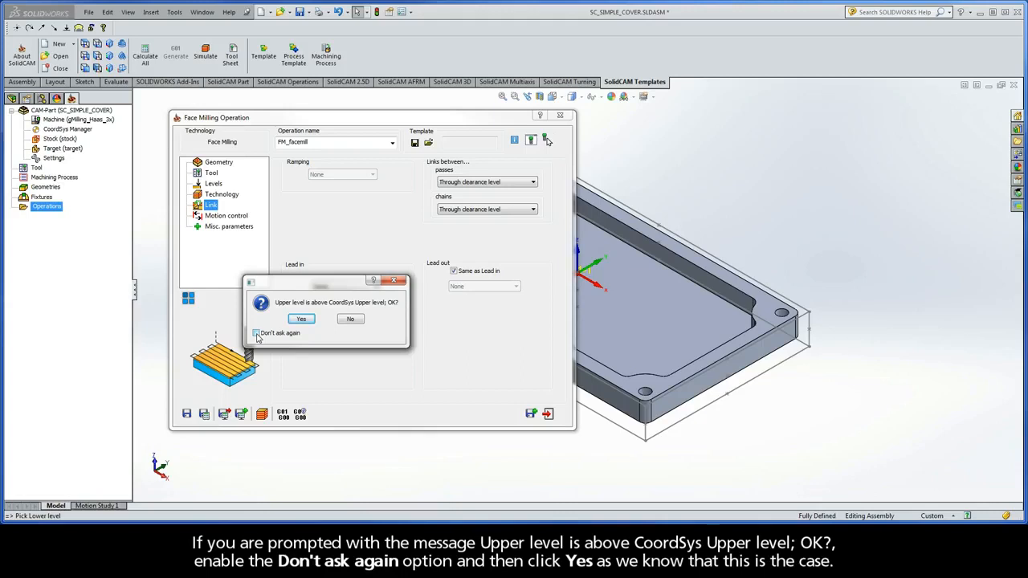
left_click(301, 319)
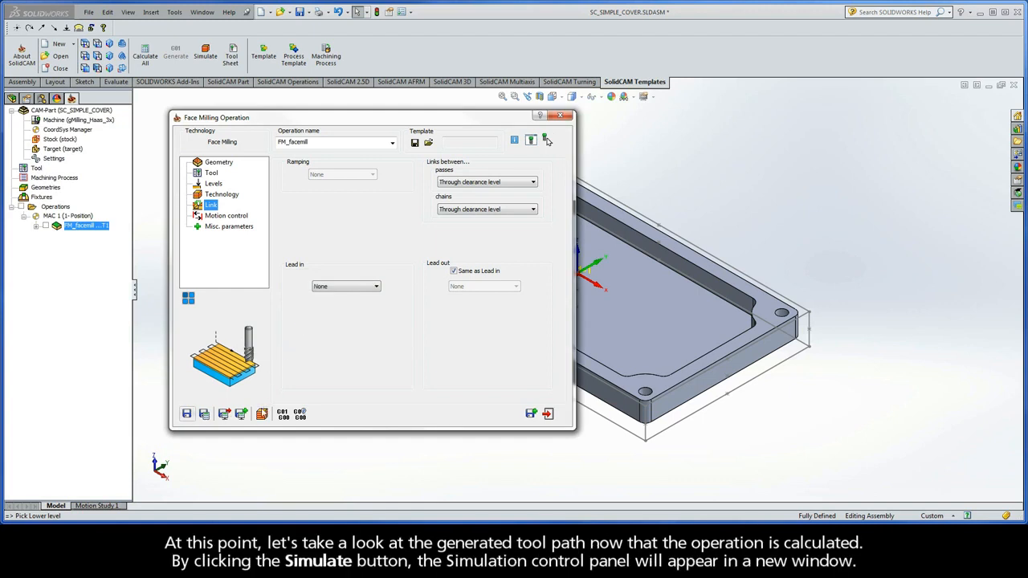
- Play the Host CAD simulation of the face milling tool path, and close the simulation and the operation
left_click(262, 415)
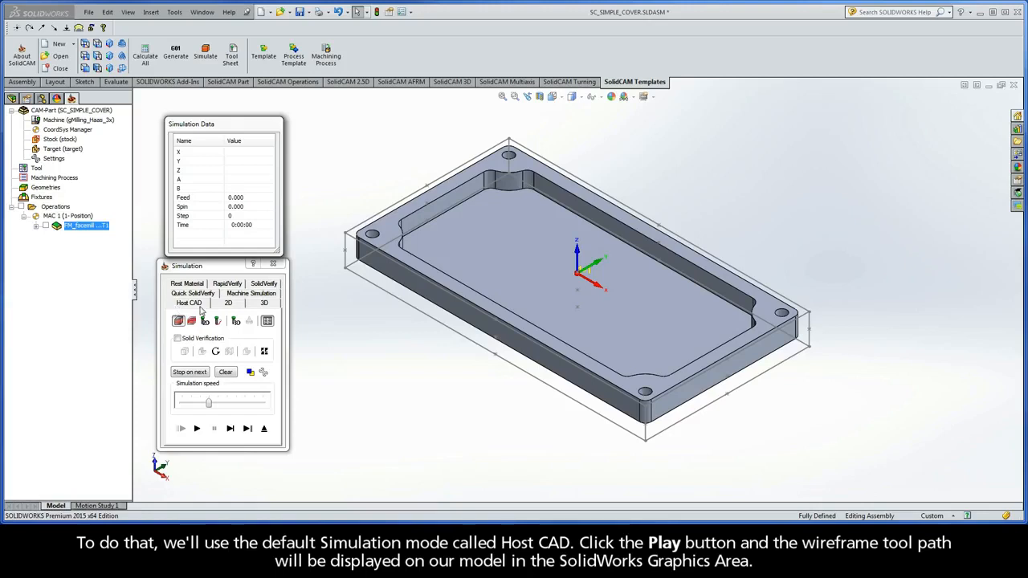
left_click(197, 428)
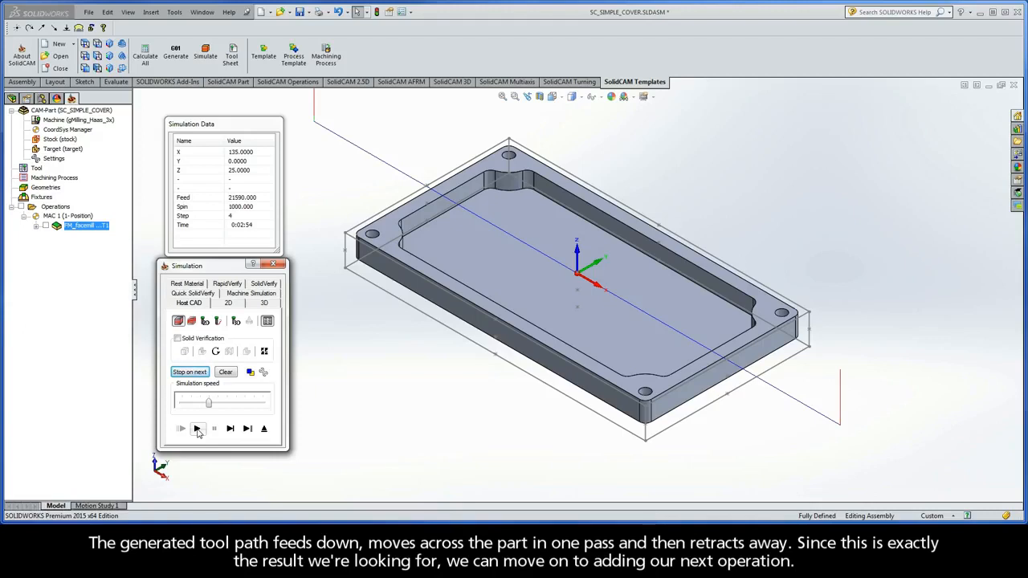
left_click(264, 429)
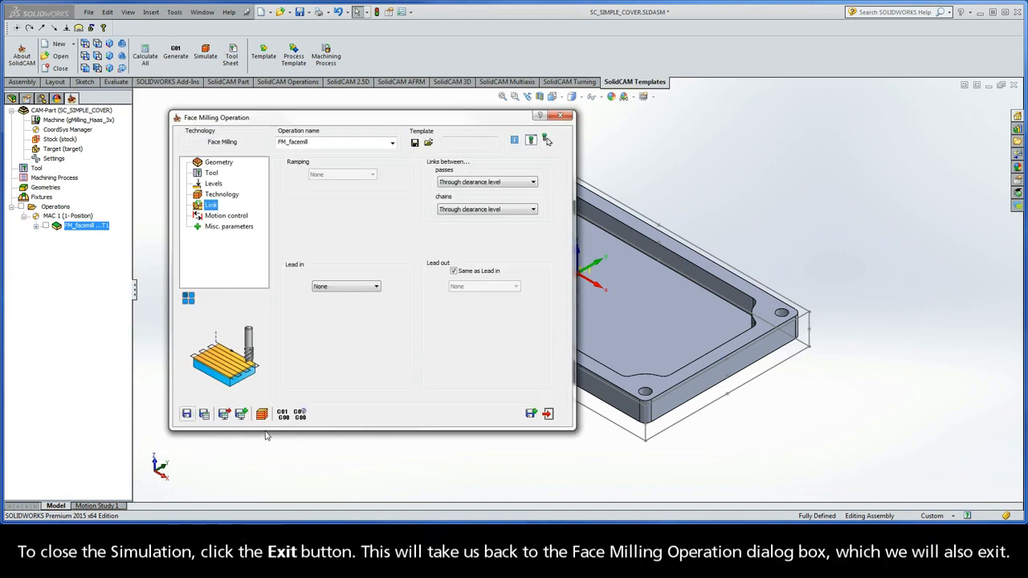
left_click(549, 414)
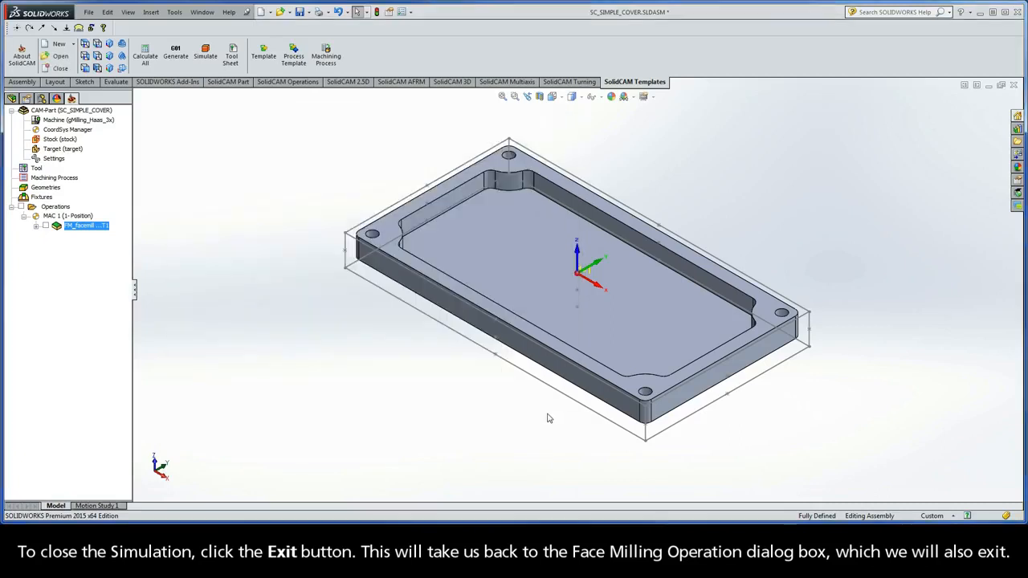